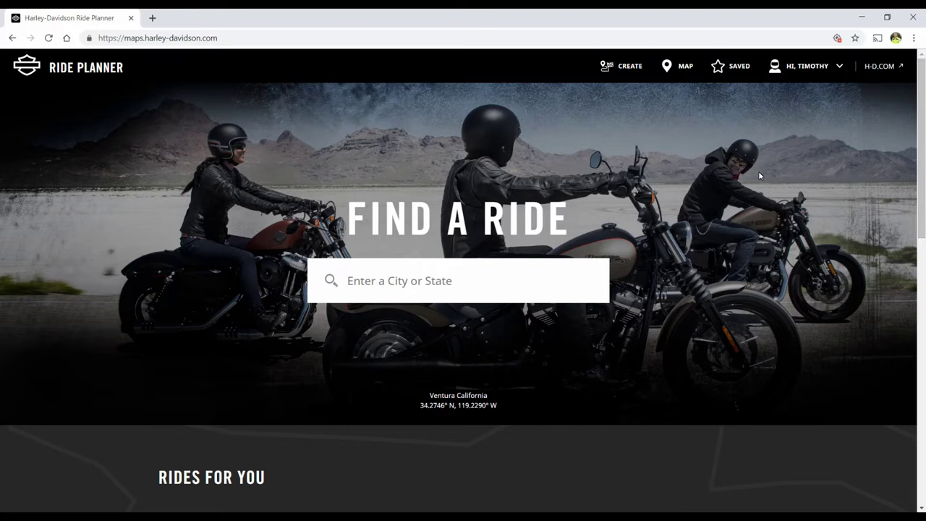
Open the saved collection, check the saved events, and return to the saved rides.
{"action": "left_click", "coordinate": [736, 69]}
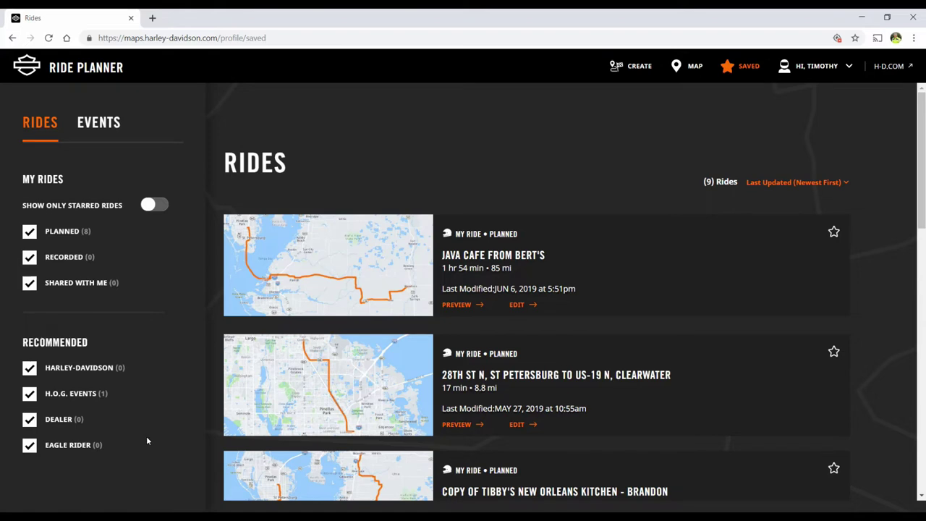
{"action": "left_click", "coordinate": [108, 123]}
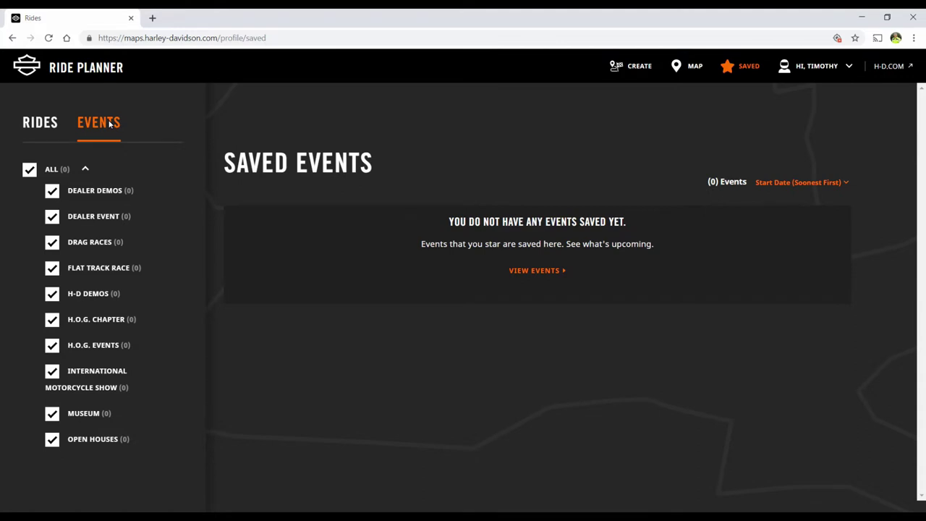
{"action": "left_click", "coordinate": [38, 123]}
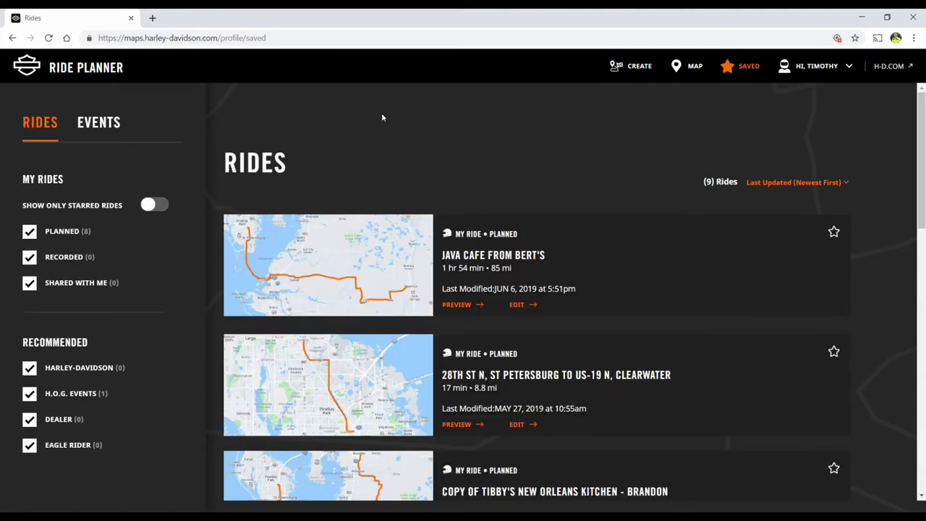
Preview the Java Cafe from Bert's ride and scrub along the route to 20 mi, 54 mi and back to the start.
{"action": "left_click", "coordinate": [456, 306]}
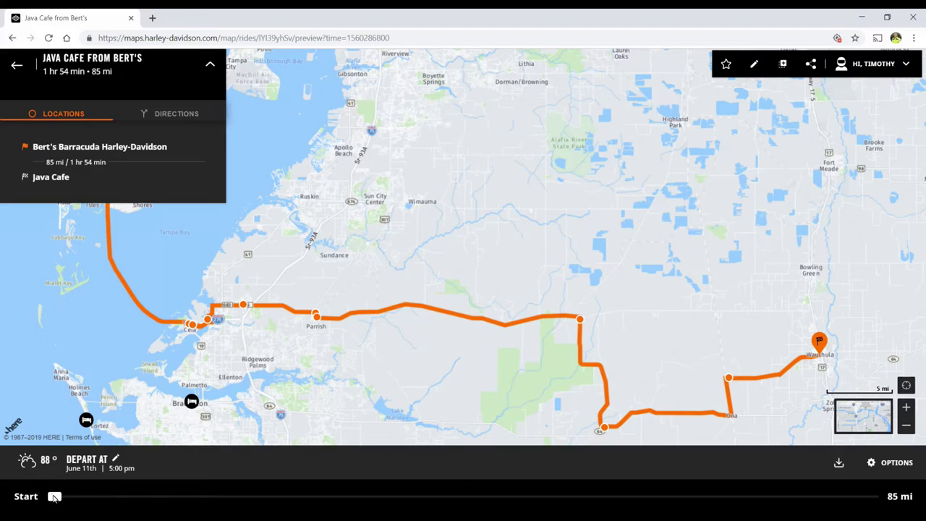
{"action": "left_click_drag", "start_coordinate": [54, 496], "coordinate": [252, 480]}
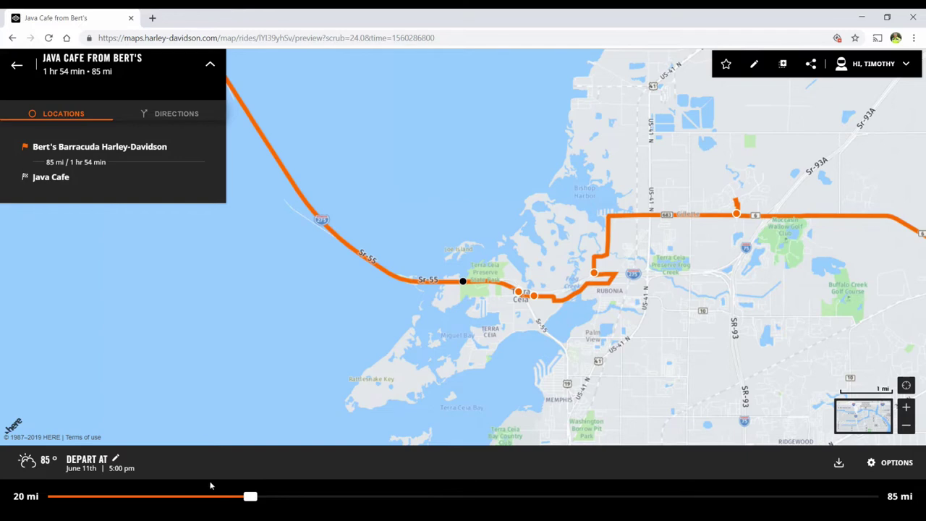
{"action": "mouse_move", "coordinate": [250, 498]}
{"action": "left_mouse_down"}
{"action": "mouse_move", "coordinate": [352, 497]}
{"action": "mouse_move", "coordinate": [466, 466]}
{"action": "mouse_move", "coordinate": [519, 471]}
{"action": "mouse_move", "coordinate": [593, 459]}
{"action": "mouse_move", "coordinate": [571, 461]}
{"action": "mouse_move", "coordinate": [580, 464]}
{"action": "left_mouse_up"}
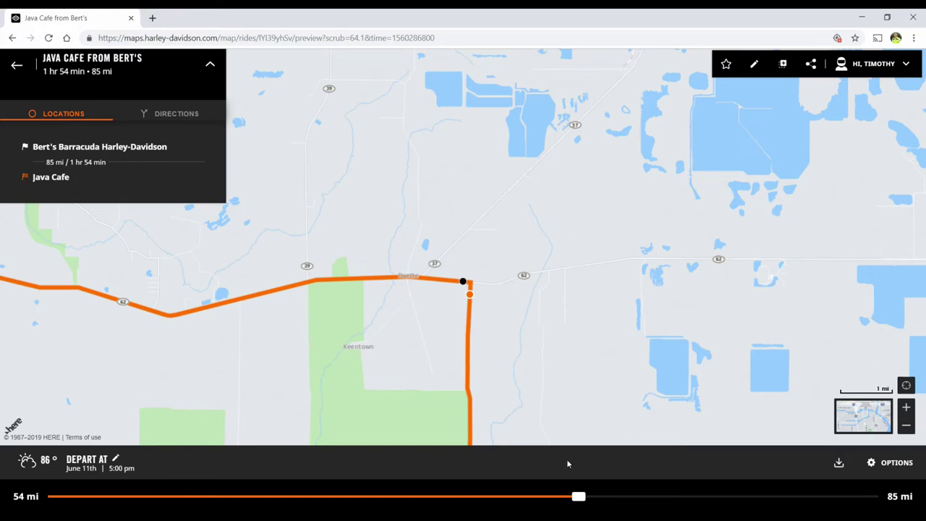
{"action": "left_click_drag", "start_coordinate": [579, 499], "coordinate": [35, 509]}
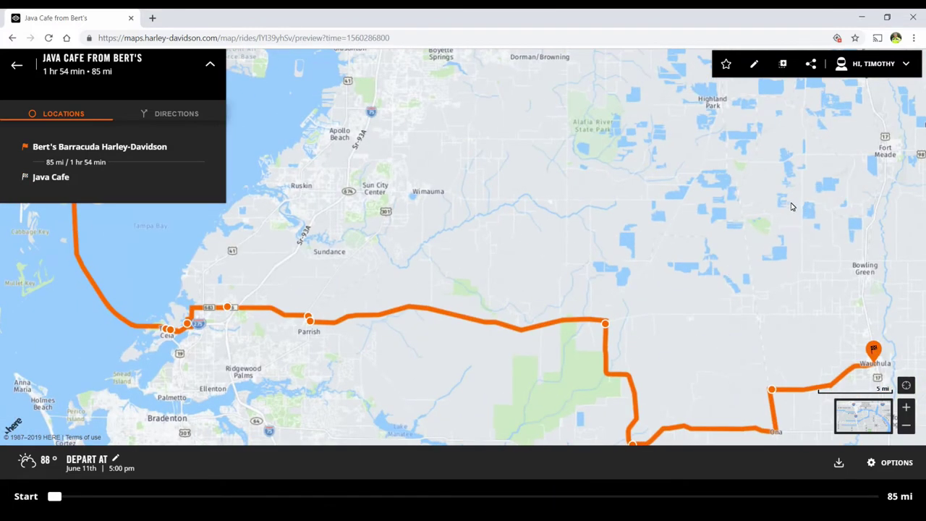
Open the Java Cafe from Bert's ride for editing and view its turn-by-turn directions.
{"action": "left_click", "coordinate": [754, 65]}
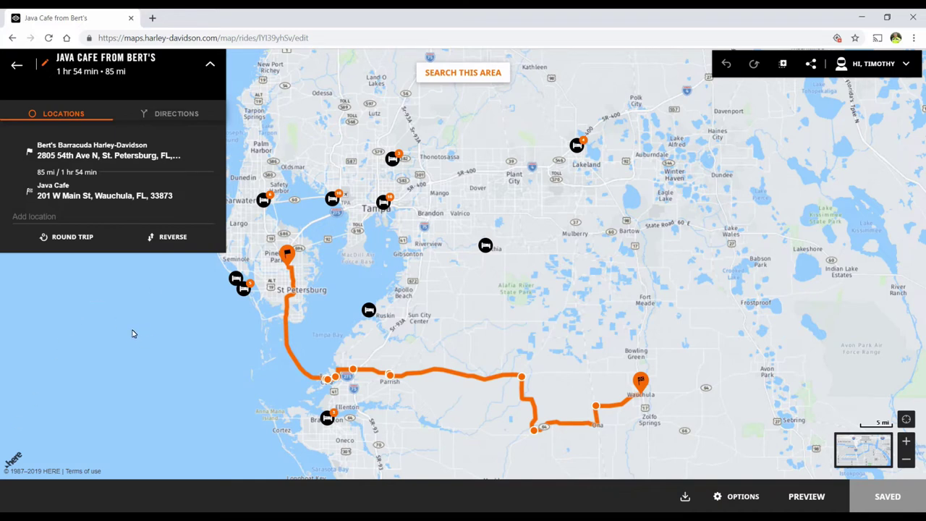
{"action": "left_click", "coordinate": [162, 116]}
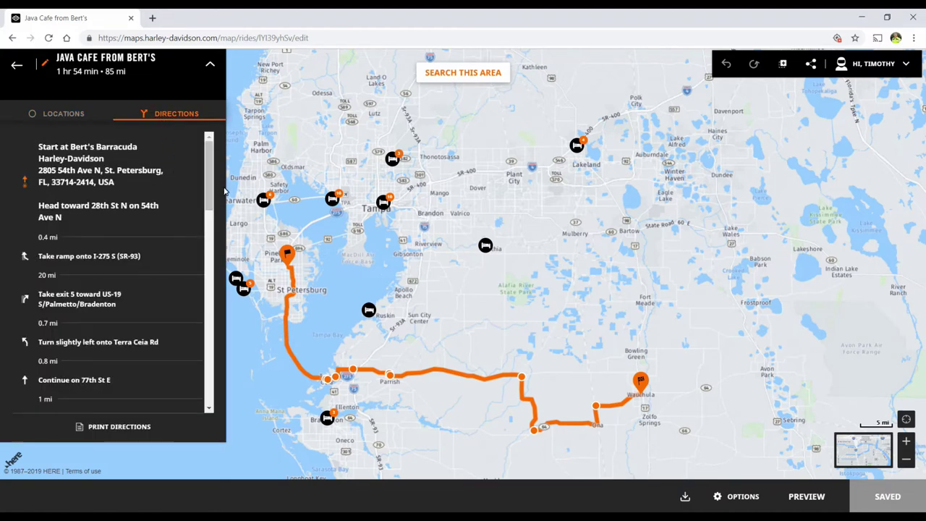
{"action": "mouse_move", "coordinate": [209, 185]}
{"action": "left_mouse_down"}
{"action": "mouse_move", "coordinate": [210, 361]}
{"action": "mouse_move", "coordinate": [206, 196]}
{"action": "left_mouse_up"}
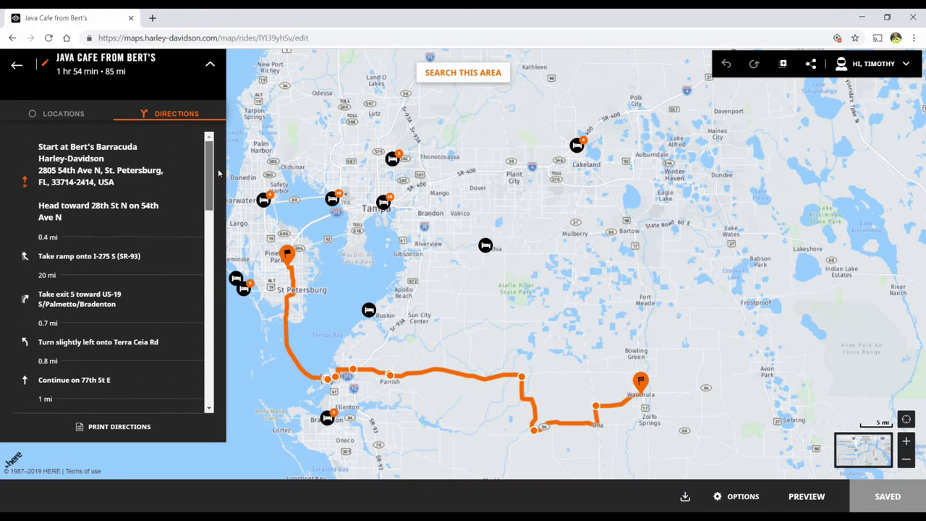
Open the printable version of the directions and enlarge the map to frame the whole route.
{"action": "left_click", "coordinate": [120, 427]}
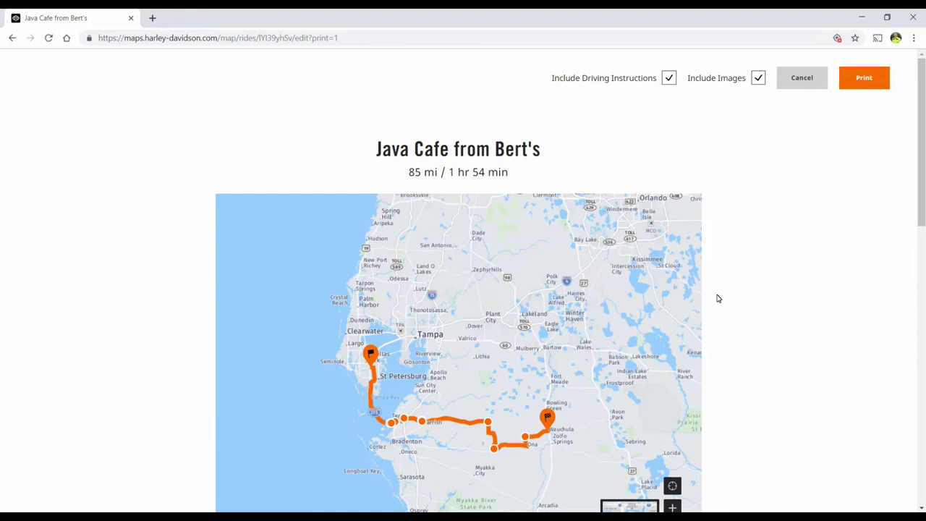
{"action": "left_click_drag", "start_coordinate": [918, 162], "coordinate": [922, 225]}
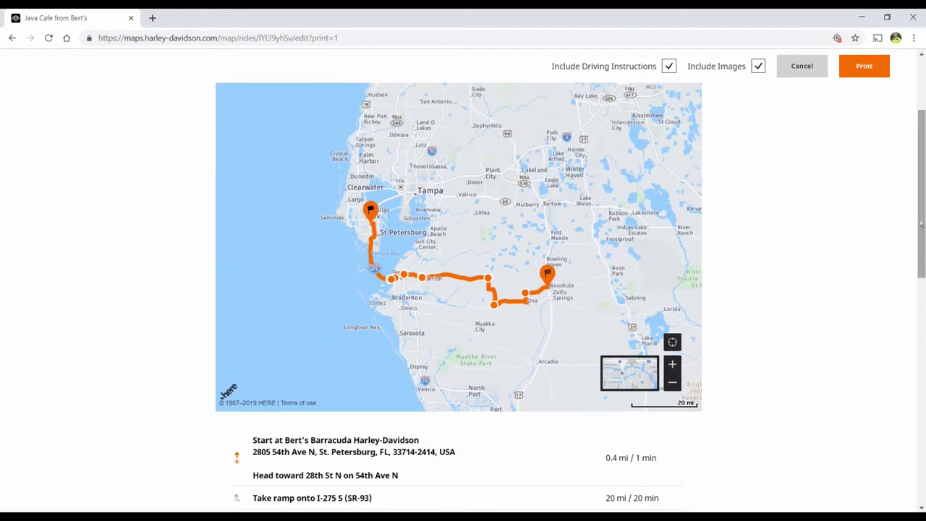
{"action": "left_click", "coordinate": [672, 366]}
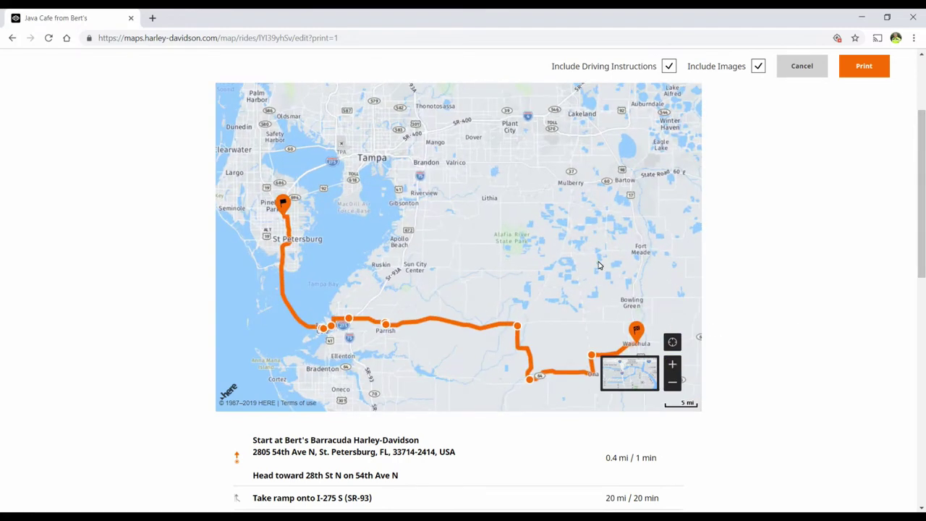
{"action": "double_click", "coordinate": [599, 262]}
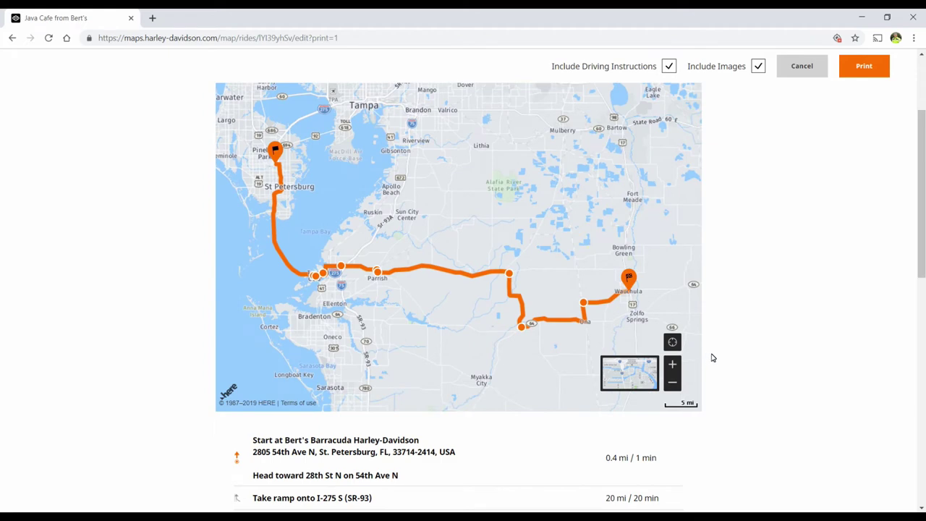
Try the Satellite style on the print map and switch back to the standard map style.
{"action": "left_click", "coordinate": [634, 384]}
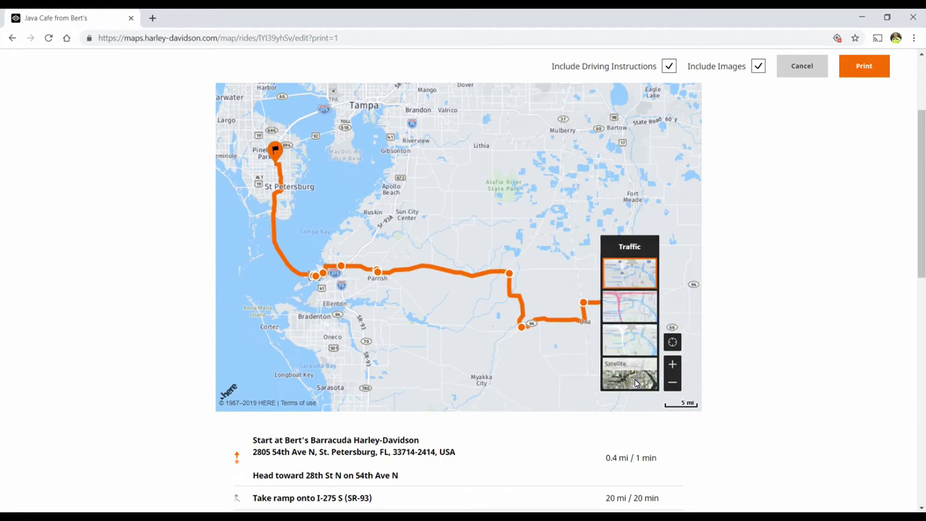
{"action": "left_click", "coordinate": [626, 384]}
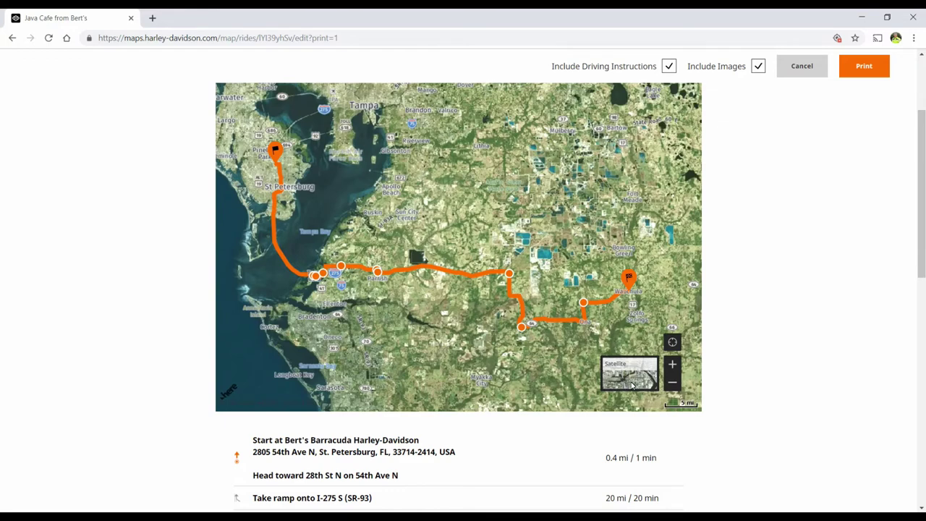
{"action": "left_click", "coordinate": [634, 382]}
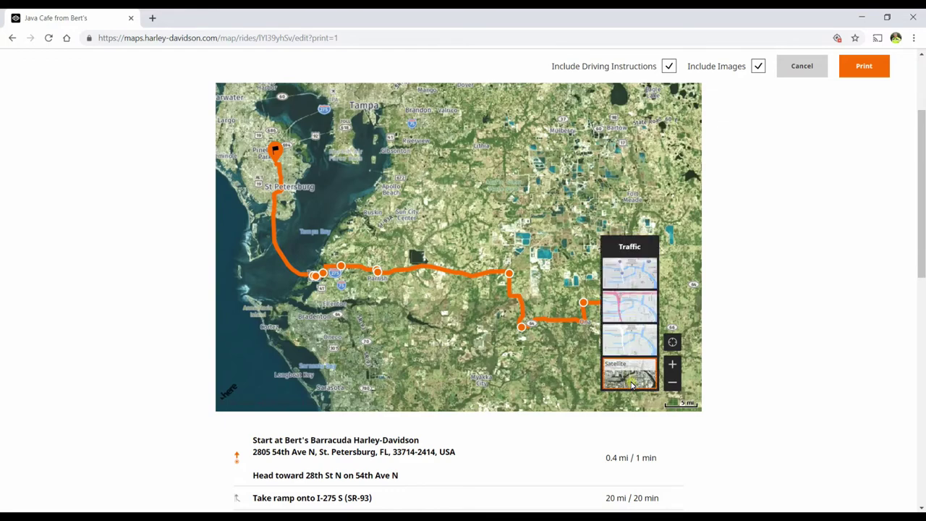
{"action": "left_click", "coordinate": [635, 270]}
Leave the driving instructions out of the printout, check the page, and include them again.
{"action": "left_click_drag", "start_coordinate": [916, 215], "coordinate": [912, 189]}
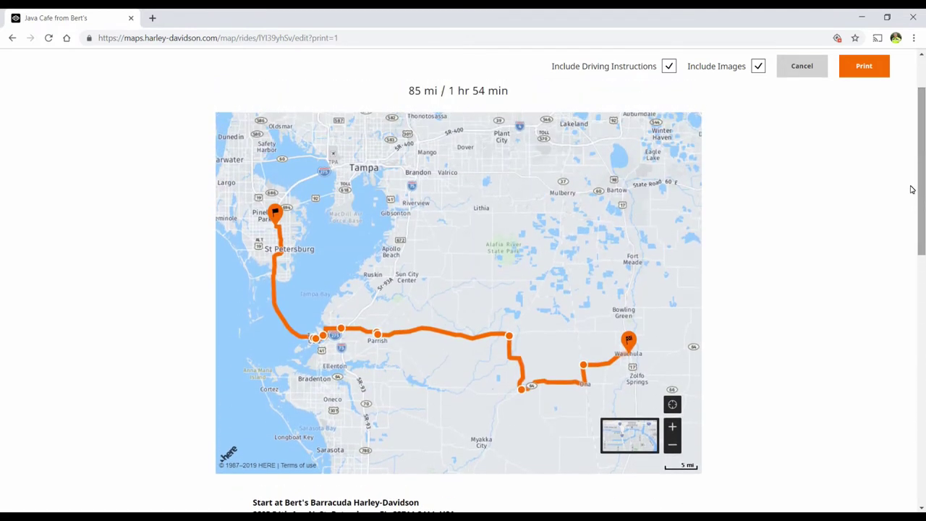
{"action": "left_click", "coordinate": [670, 67]}
{"action": "scroll", "coordinate": [923, 189], "scroll_direction": "down", "scroll_amount": 3}
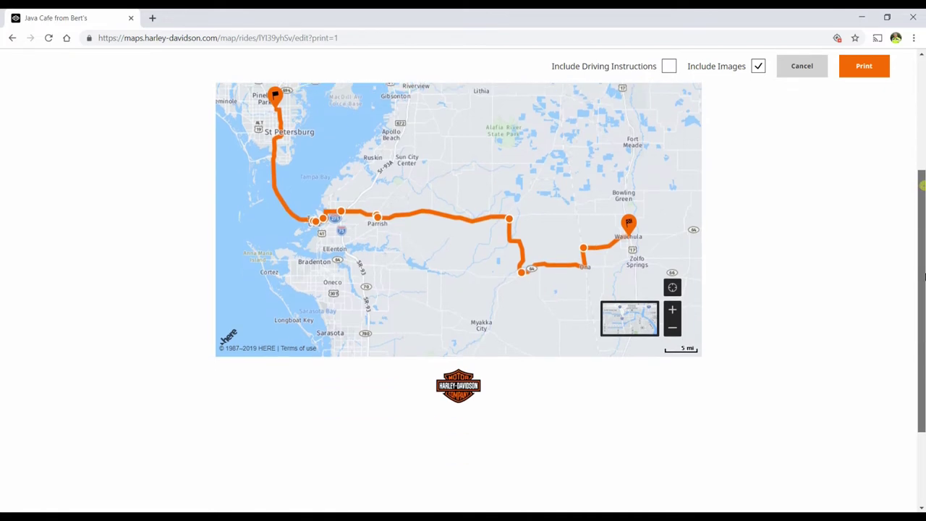
{"action": "scroll", "coordinate": [854, 160], "scroll_direction": "up", "scroll_amount": 3}
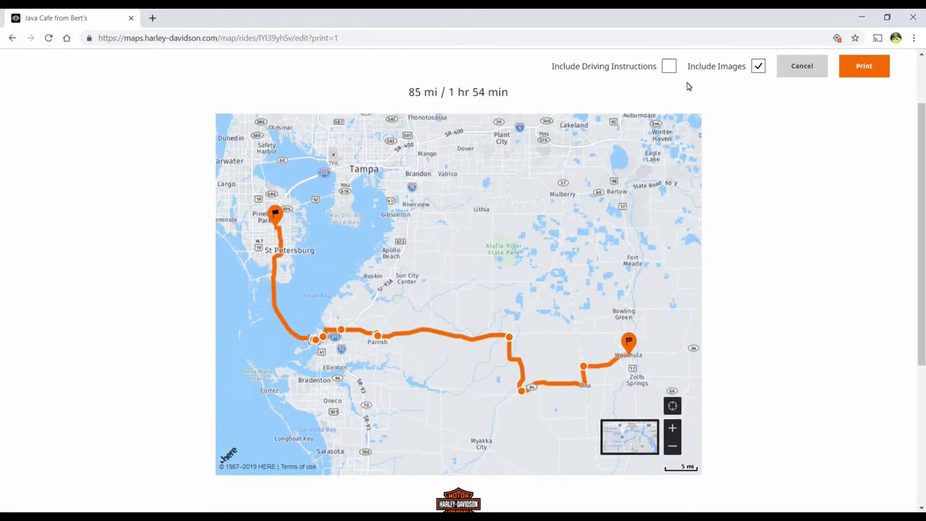
{"action": "left_click", "coordinate": [670, 67]}
Leave the images out of the printout, include them again, and cancel the print view.
{"action": "left_click", "coordinate": [758, 67]}
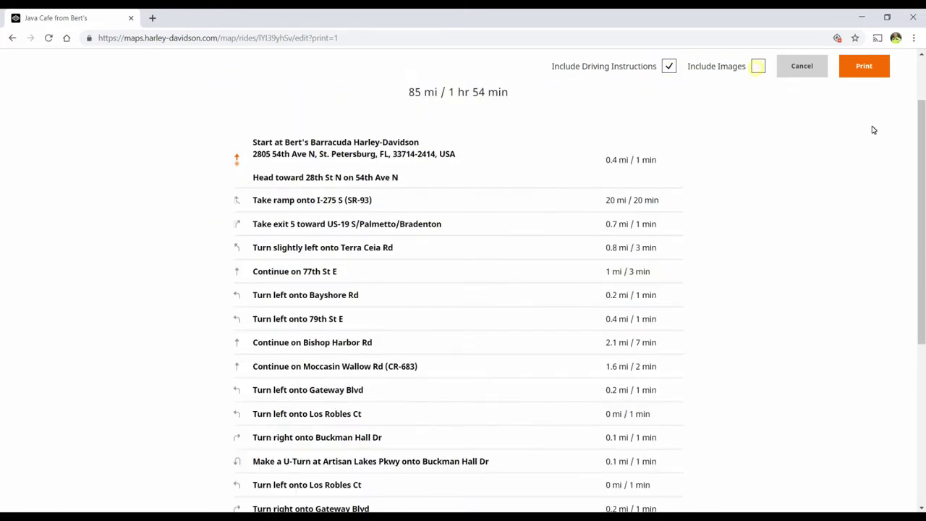
{"action": "left_click_drag", "start_coordinate": [920, 153], "coordinate": [919, 125]}
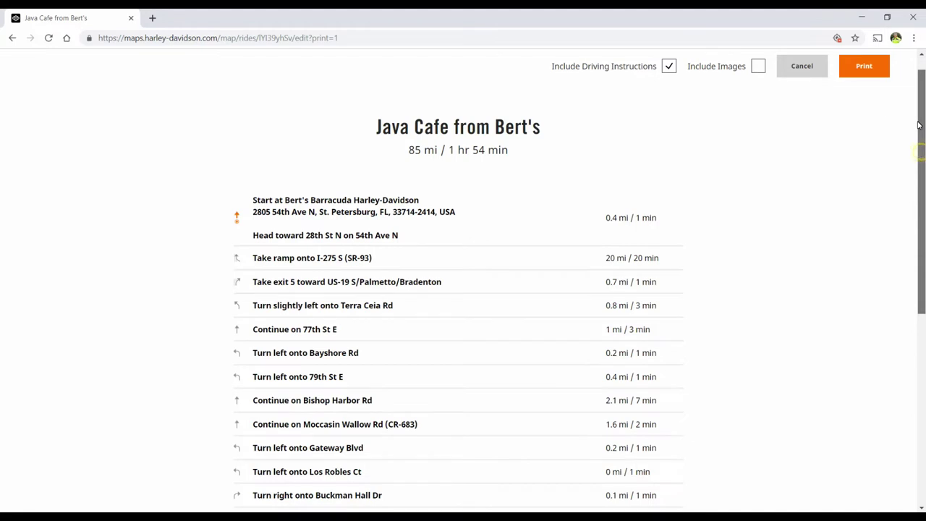
{"action": "left_click", "coordinate": [758, 66]}
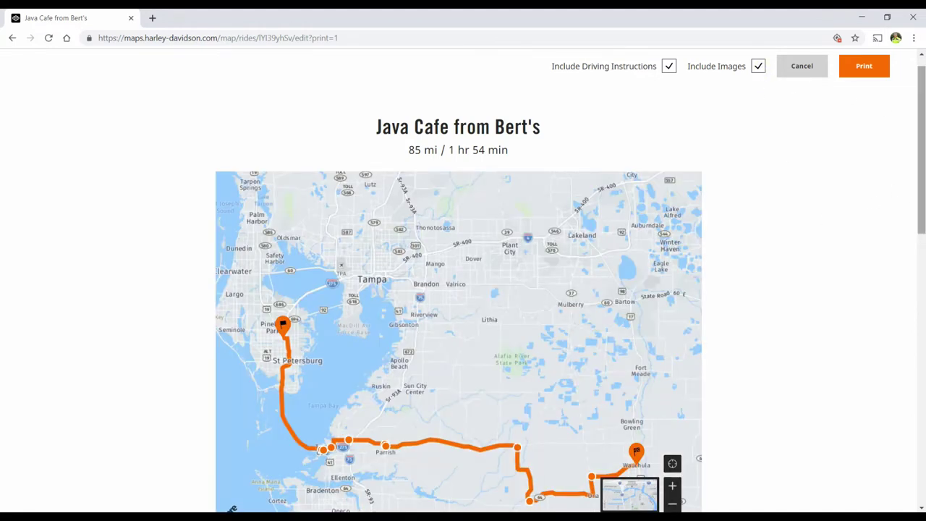
{"action": "left_click_drag", "start_coordinate": [922, 175], "coordinate": [921, 191]}
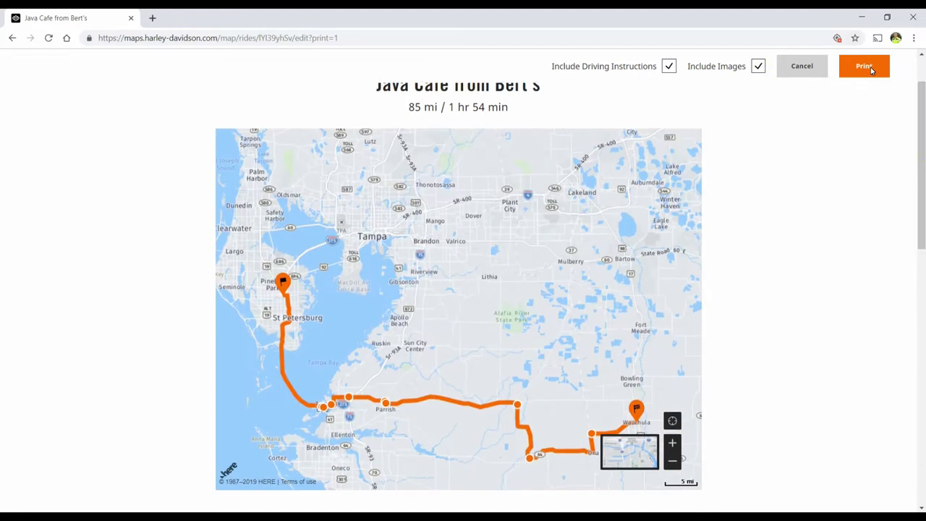
{"action": "left_click", "coordinate": [802, 66]}
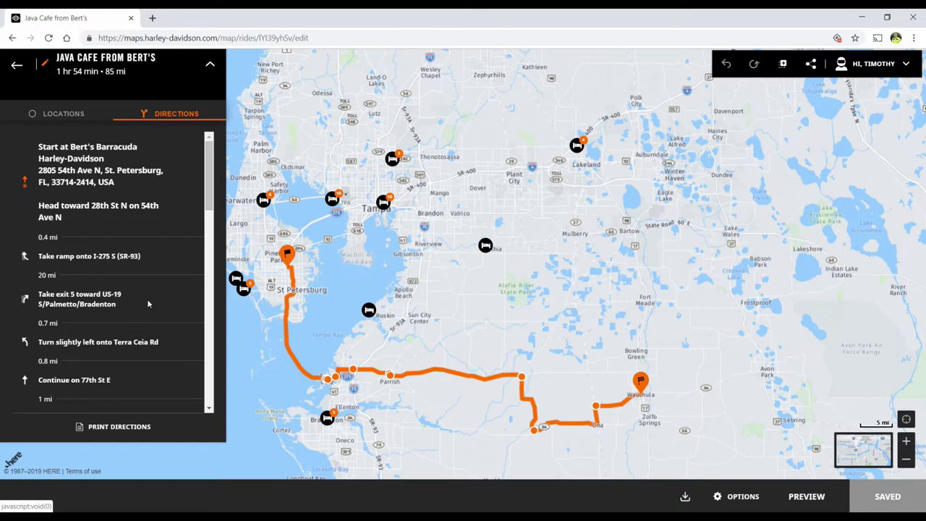
Make the ride a round trip from its locations list, inspect the return leg, and undo the change.
{"action": "left_click", "coordinate": [51, 115]}
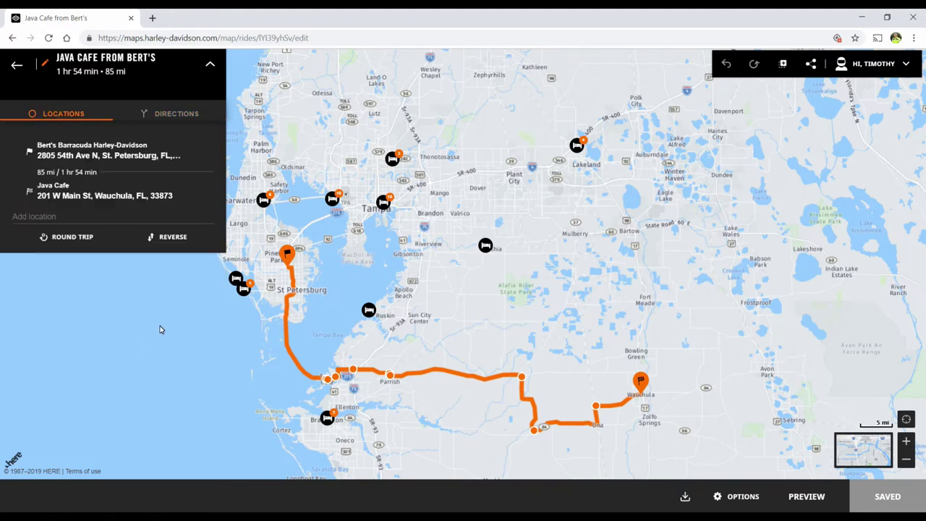
{"action": "left_click", "coordinate": [68, 238]}
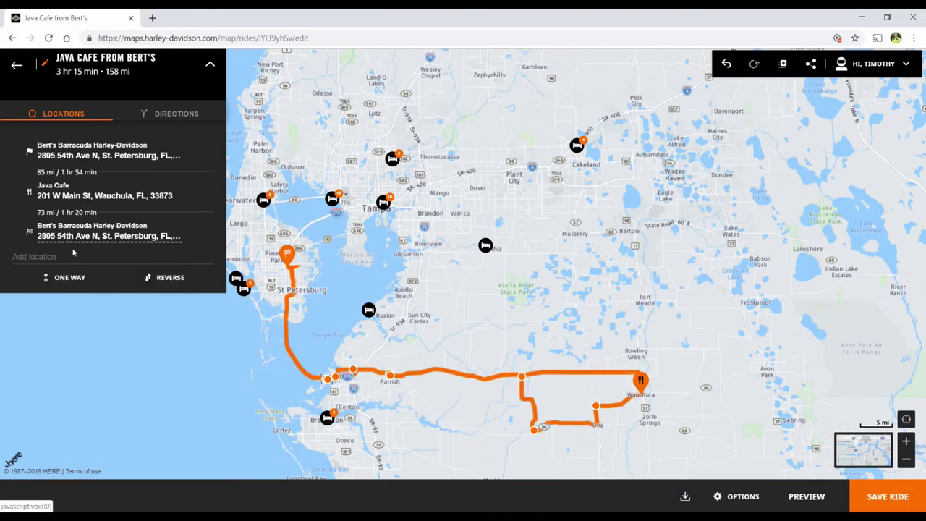
{"action": "mouse_move", "coordinate": [156, 239]}
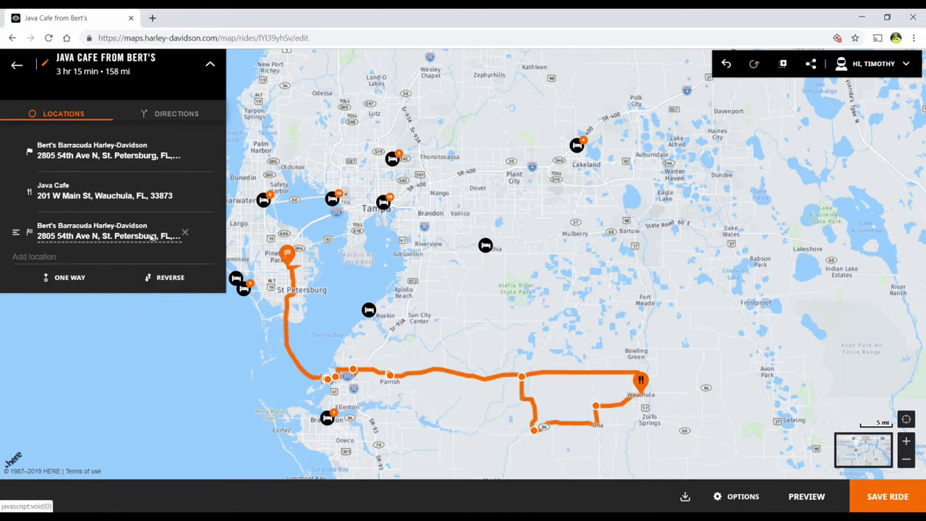
{"action": "mouse_move", "coordinate": [161, 154]}
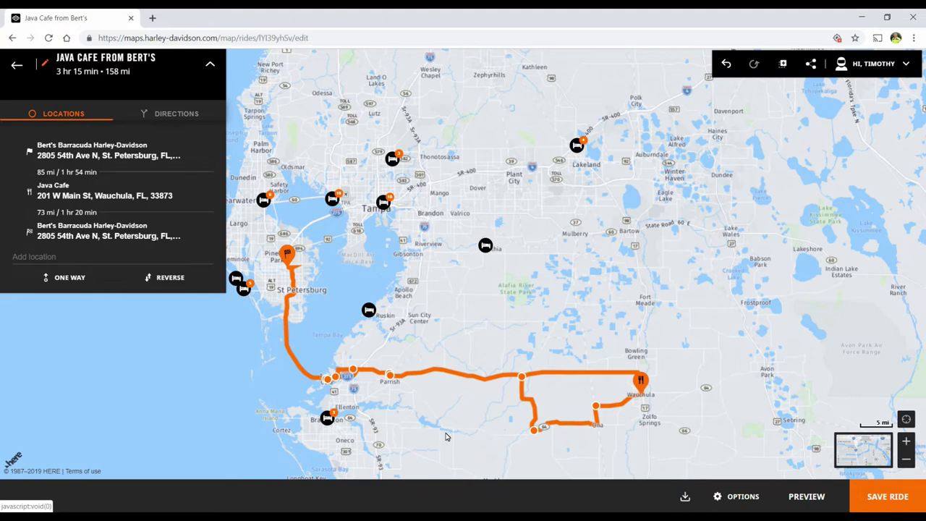
{"action": "left_click_drag", "start_coordinate": [445, 436], "coordinate": [507, 418]}
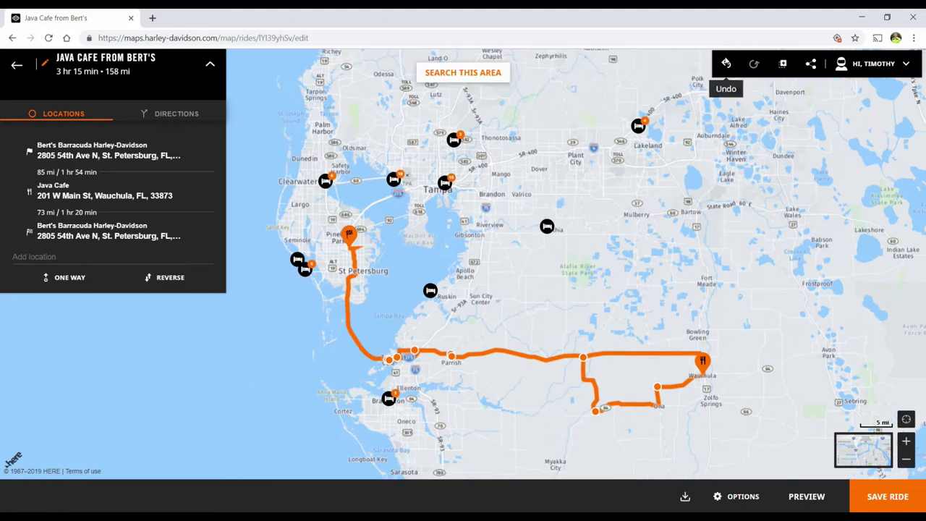
{"action": "left_click", "coordinate": [726, 65]}
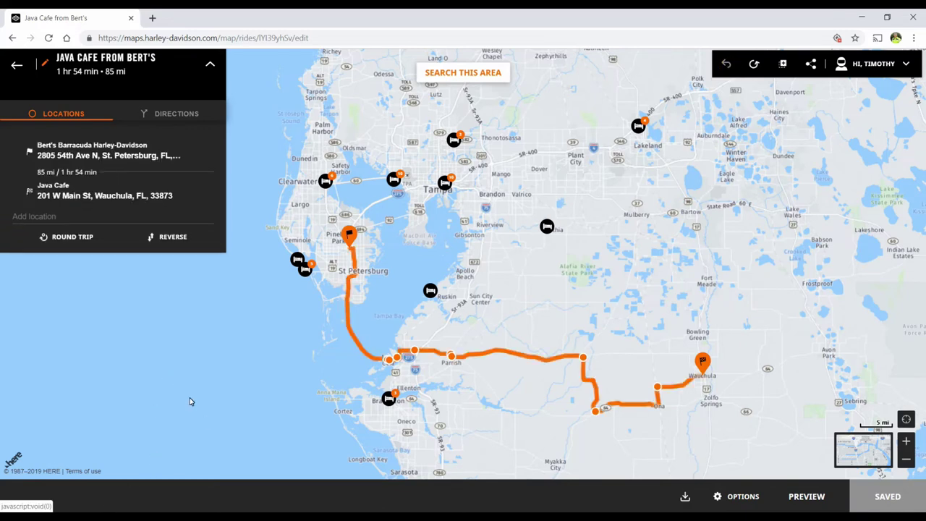
Reverse the ride so it runs from Java Cafe to Bert's Barracuda Harley-Davidson, and inspect the route around Terra Ceia.
{"action": "left_click", "coordinate": [173, 237]}
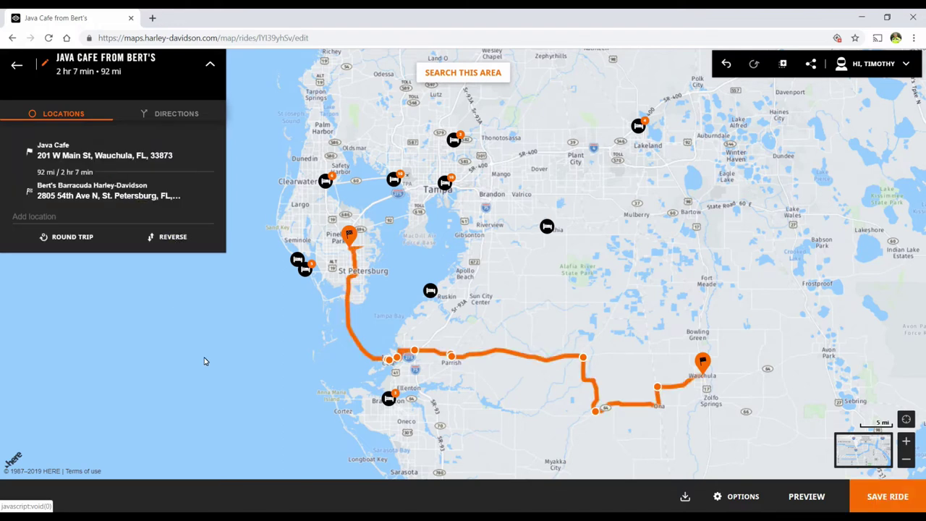
{"action": "left_click_drag", "start_coordinate": [213, 373], "coordinate": [314, 369]}
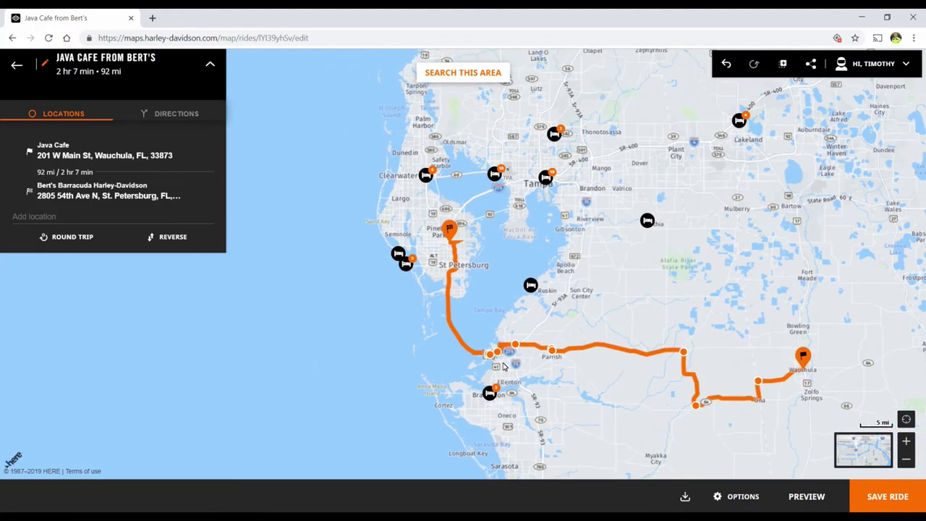
{"action": "scroll", "coordinate": [500, 359], "scroll_direction": "up", "scroll_amount": 4}
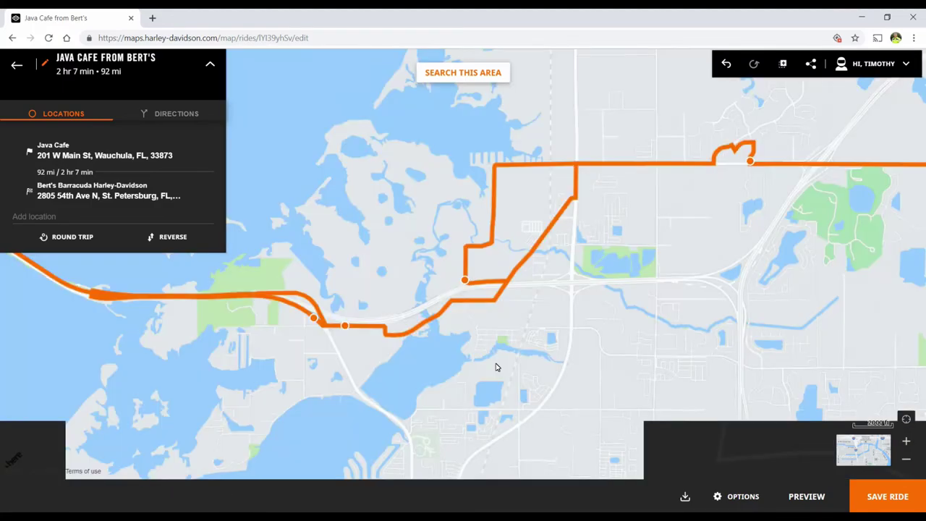
{"action": "left_click_drag", "start_coordinate": [497, 367], "coordinate": [799, 423]}
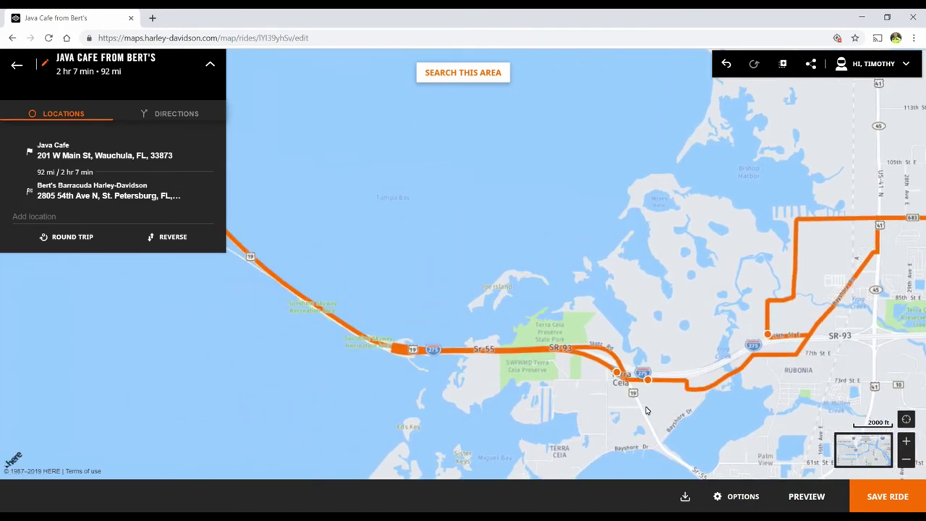
Move the waypoint beside SR-93 at Terra Ceia onto the adjacent ramp road just west of Stotz Rd.
{"action": "scroll", "coordinate": [652, 403], "scroll_direction": "up", "scroll_amount": 3}
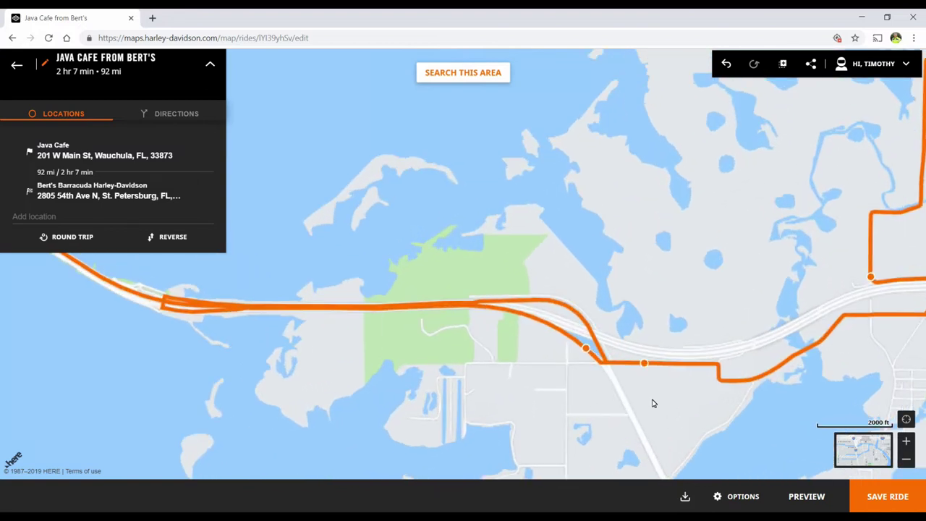
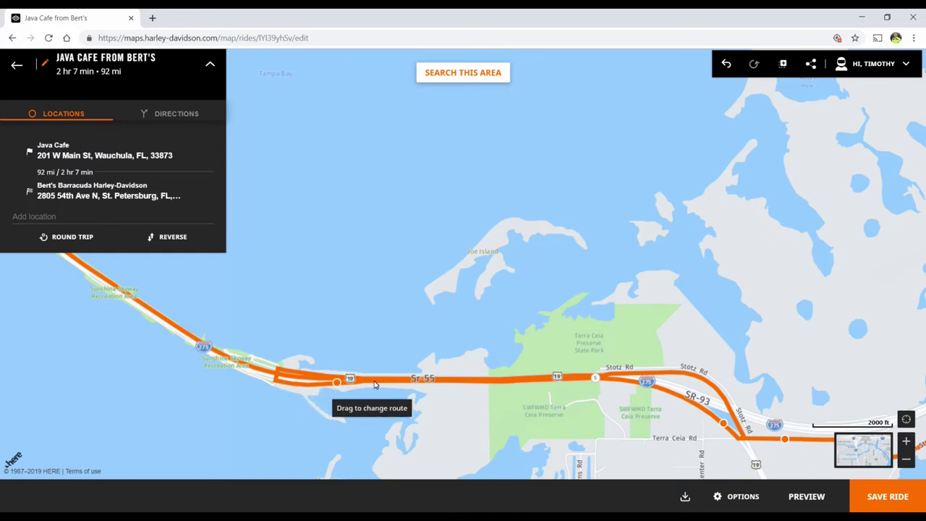
{"action": "left_click", "coordinate": [723, 427]}
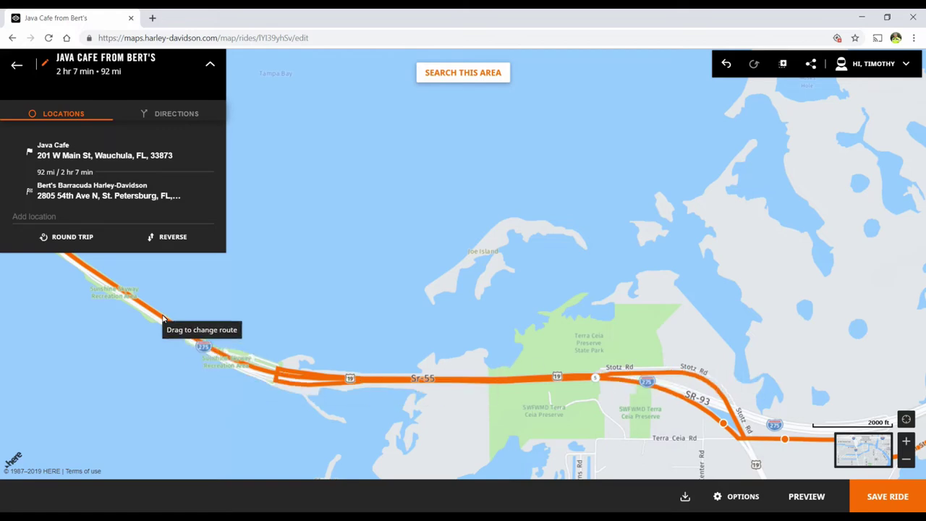
{"action": "scroll", "coordinate": [767, 424], "scroll_direction": "up", "scroll_amount": 2}
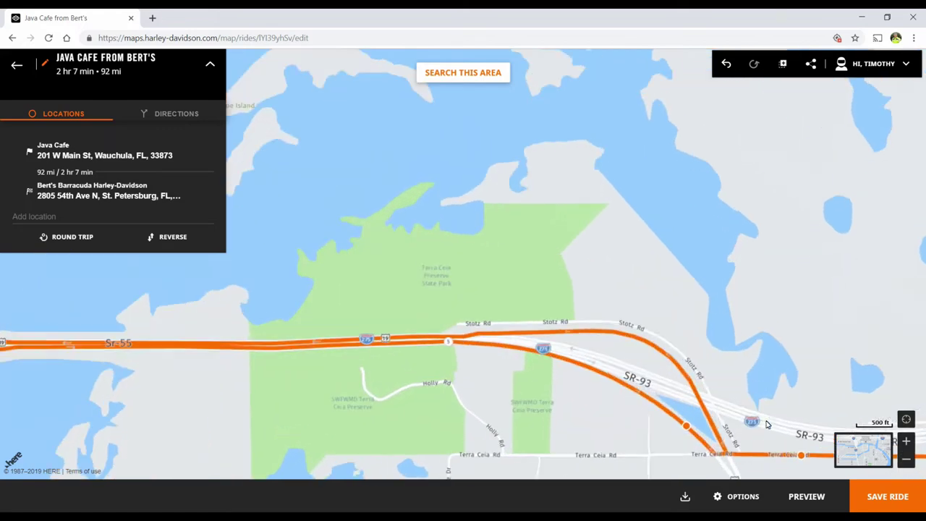
{"action": "left_click_drag", "start_coordinate": [761, 371], "coordinate": [712, 266]}
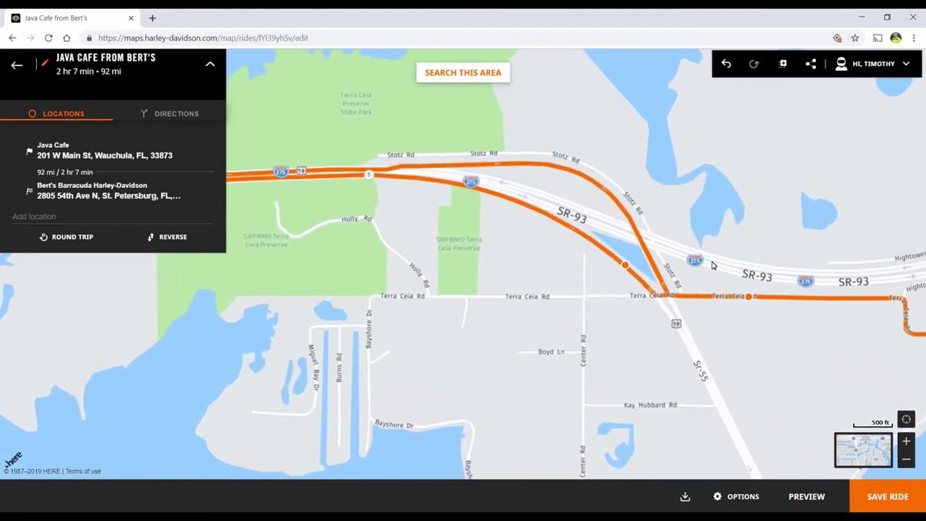
{"action": "scroll", "coordinate": [712, 266], "scroll_direction": "up", "scroll_amount": 3}
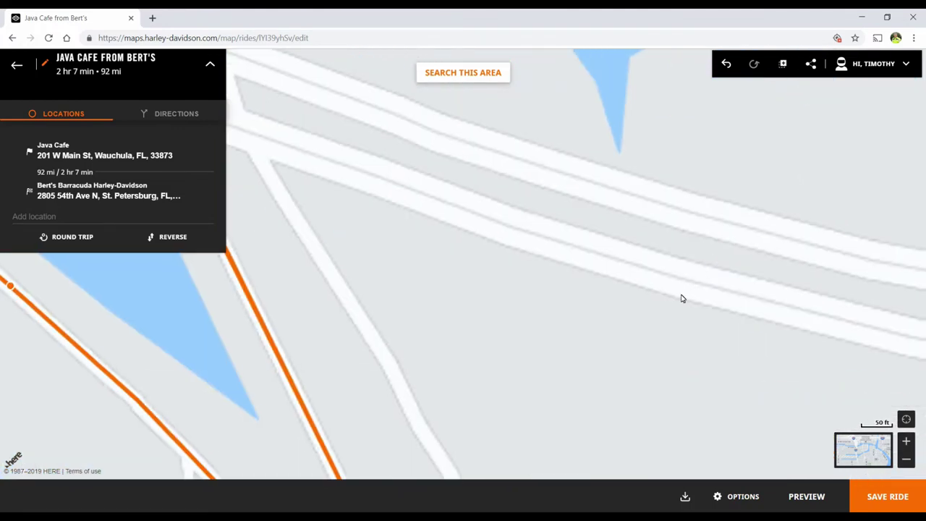
{"action": "scroll", "coordinate": [681, 298], "scroll_direction": "down", "scroll_amount": 2}
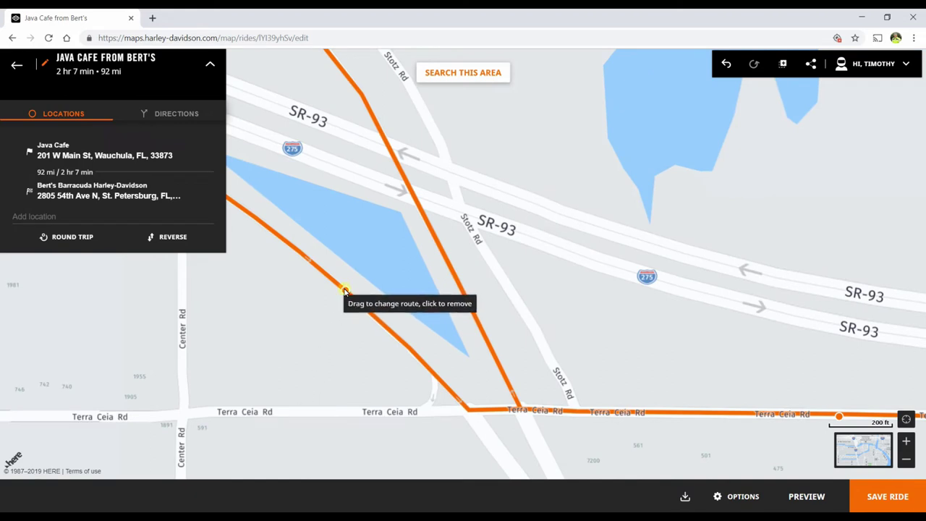
{"action": "left_click", "coordinate": [431, 231]}
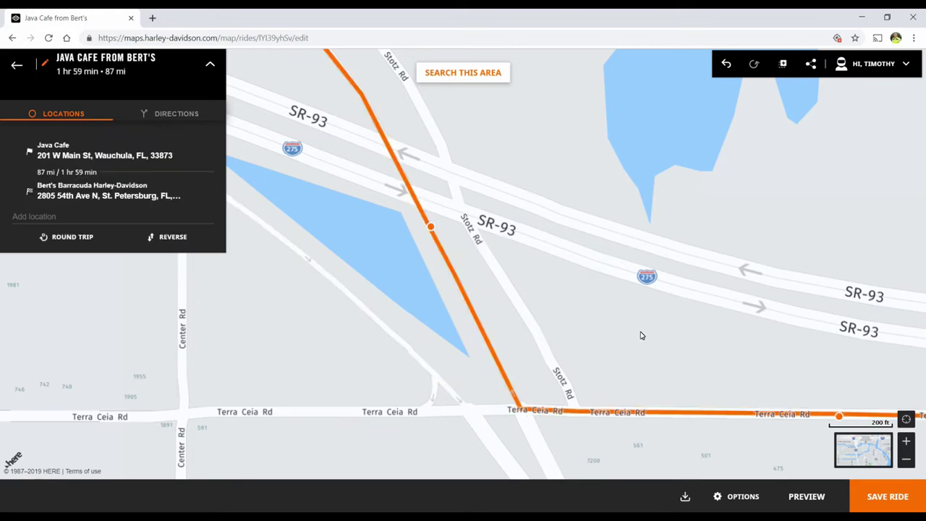
Move the waypoint near Rubonia up onto Bishop Harbor Rd and the one near Artisan Lakes Pkwy onto the direct east-west road.
{"action": "scroll", "coordinate": [633, 327], "scroll_direction": "down", "scroll_amount": 1}
{"action": "scroll", "coordinate": [631, 326], "scroll_direction": "down", "scroll_amount": 3}
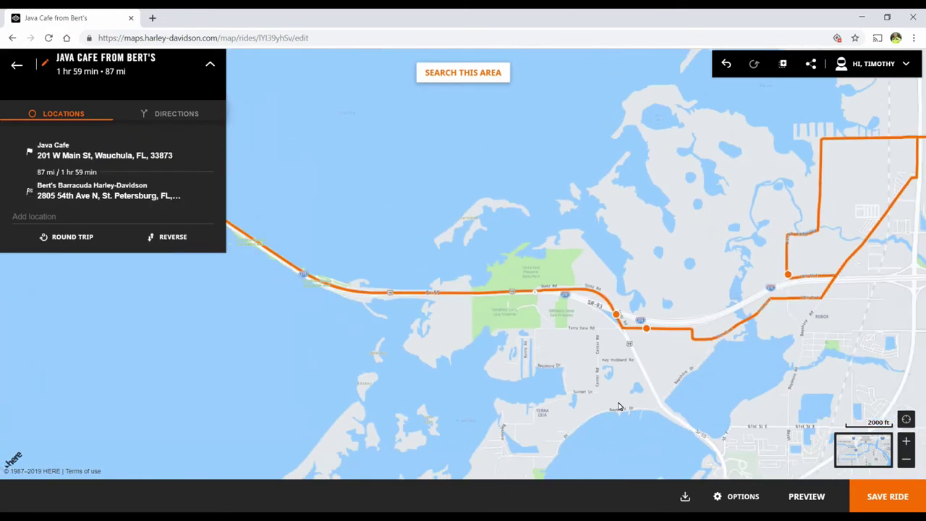
{"action": "left_click_drag", "start_coordinate": [695, 319], "coordinate": [550, 351]}
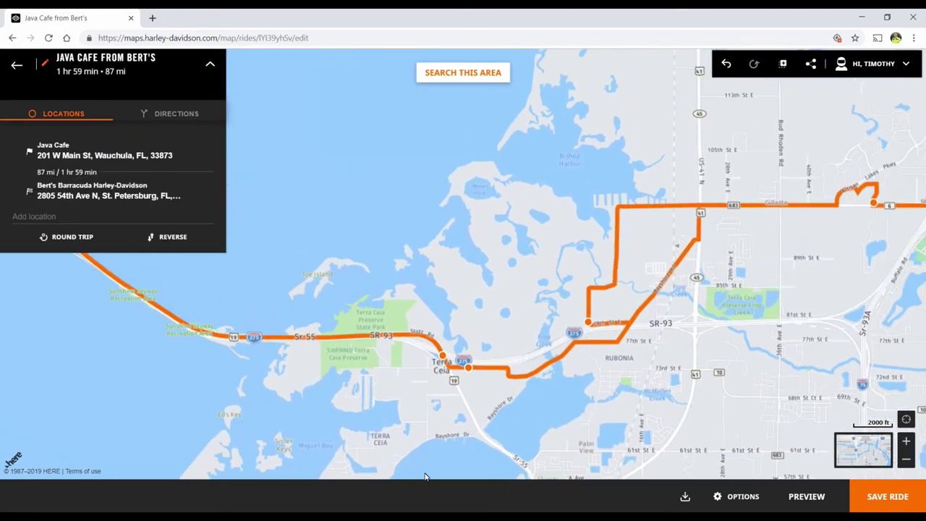
{"action": "left_click_drag", "start_coordinate": [773, 364], "coordinate": [701, 365]}
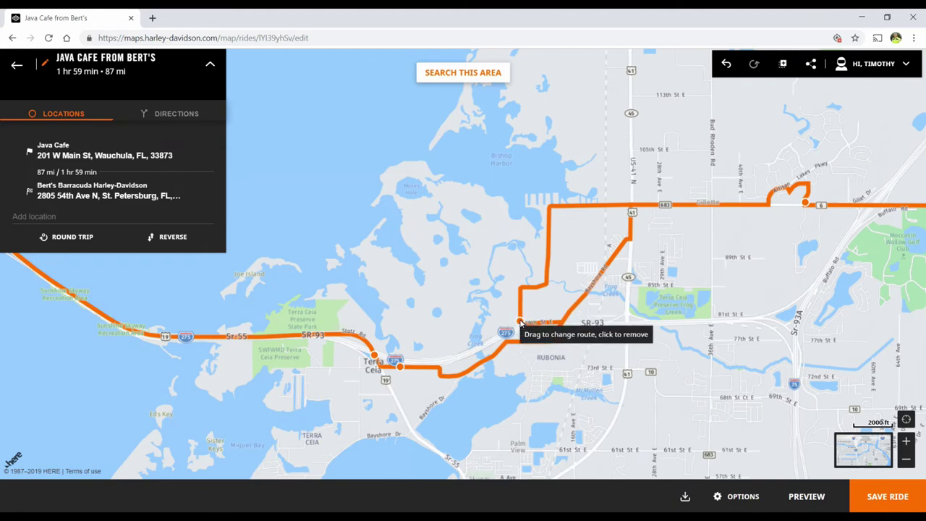
{"action": "left_click_drag", "start_coordinate": [521, 322], "coordinate": [548, 239]}
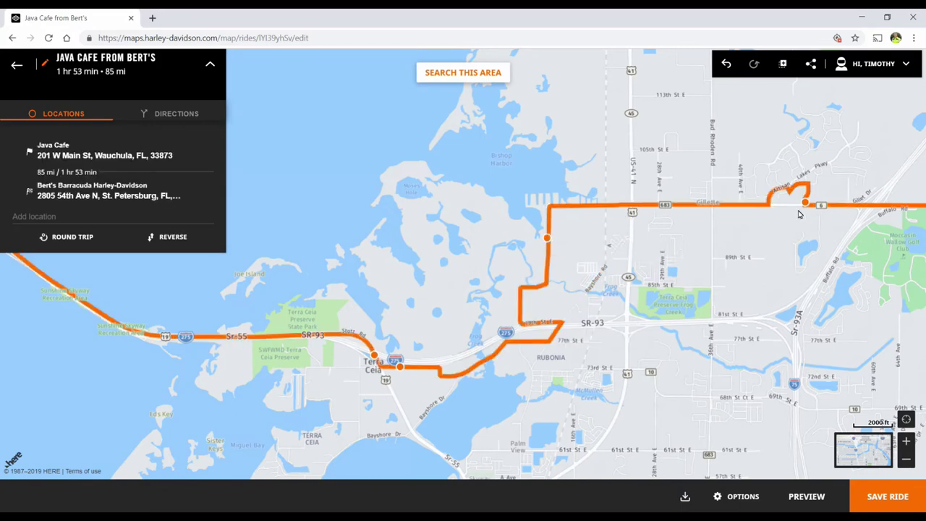
{"action": "left_click_drag", "start_coordinate": [805, 202], "coordinate": [794, 206]}
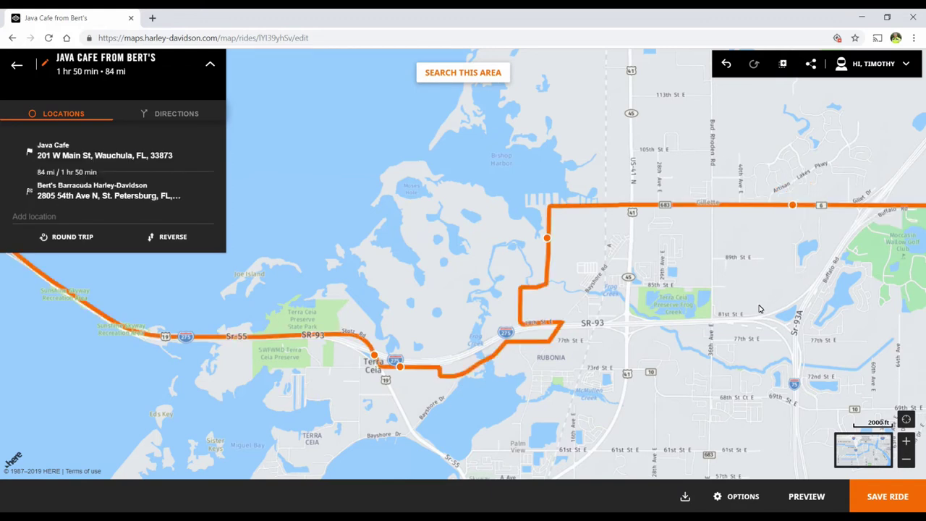
Correct the slightly off-road waypoint near Bishop Harbor so that it sits exactly on Bishop Harbor Rd.
{"action": "scroll", "coordinate": [563, 255], "scroll_direction": "up", "scroll_amount": 3}
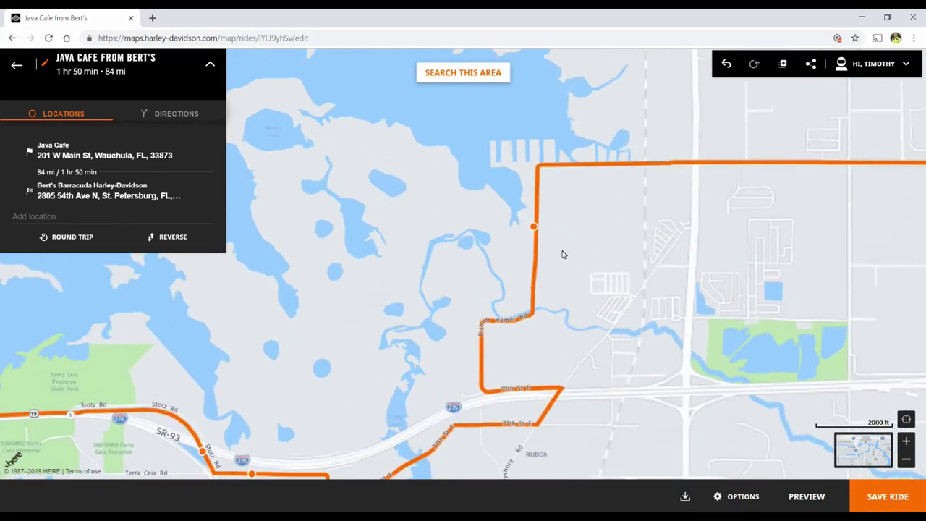
{"action": "scroll", "coordinate": [550, 245], "scroll_direction": "up", "scroll_amount": 2}
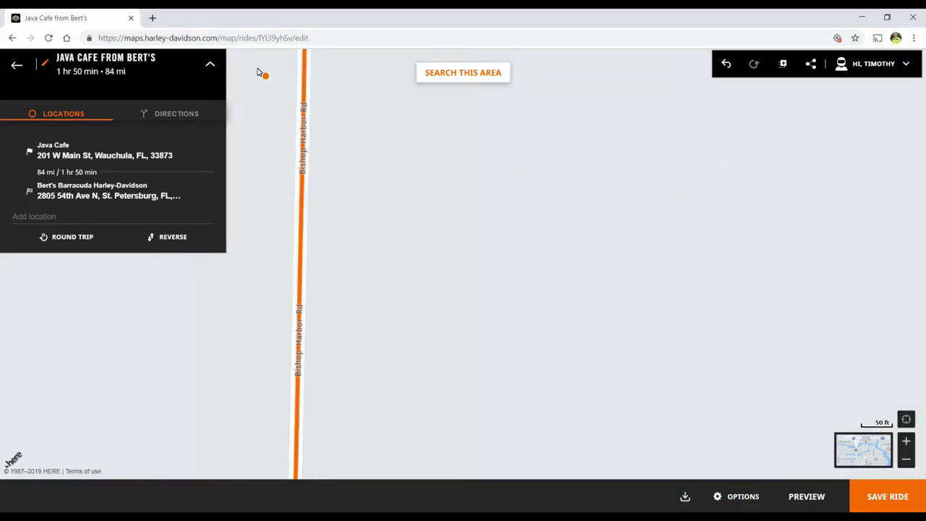
{"action": "left_click", "coordinate": [305, 95]}
{"action": "scroll", "coordinate": [536, 239], "scroll_direction": "down", "scroll_amount": 3}
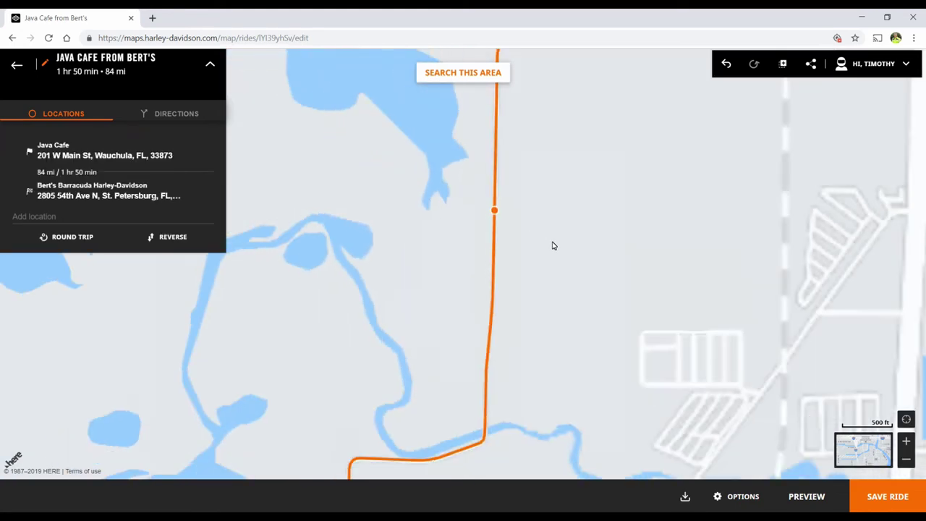
{"action": "scroll", "coordinate": [598, 265], "scroll_direction": "down", "scroll_amount": 5}
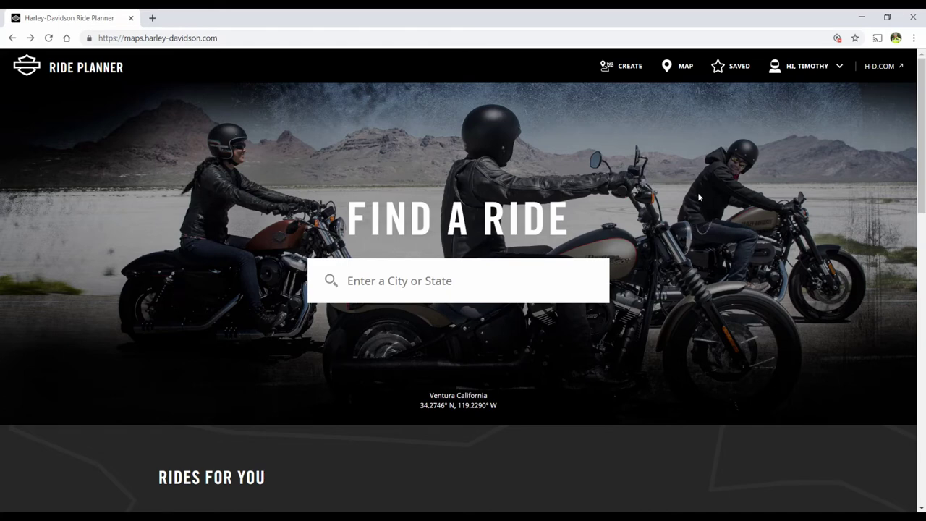
Start a new ride, dismiss the ride start prompt, and open the start location for entry in the locations list.
{"action": "left_click", "coordinate": [631, 66]}
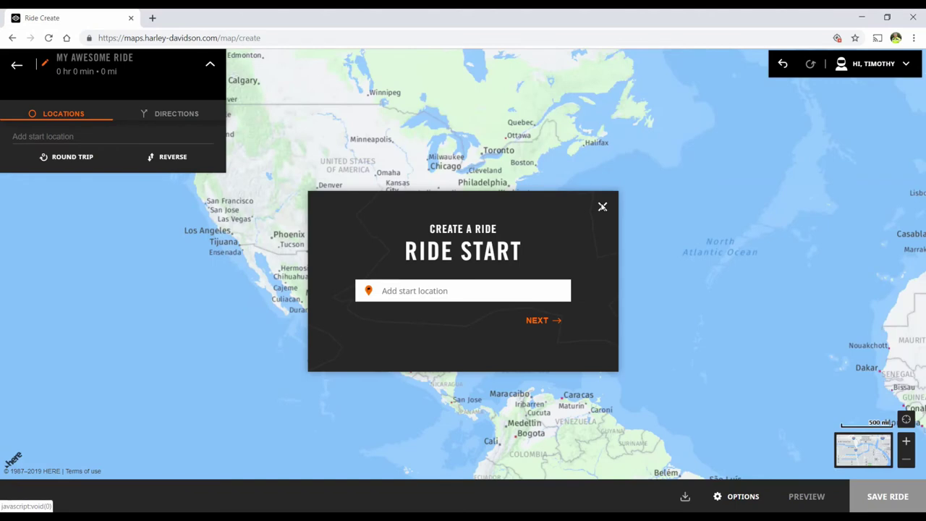
{"action": "left_click", "coordinate": [603, 207]}
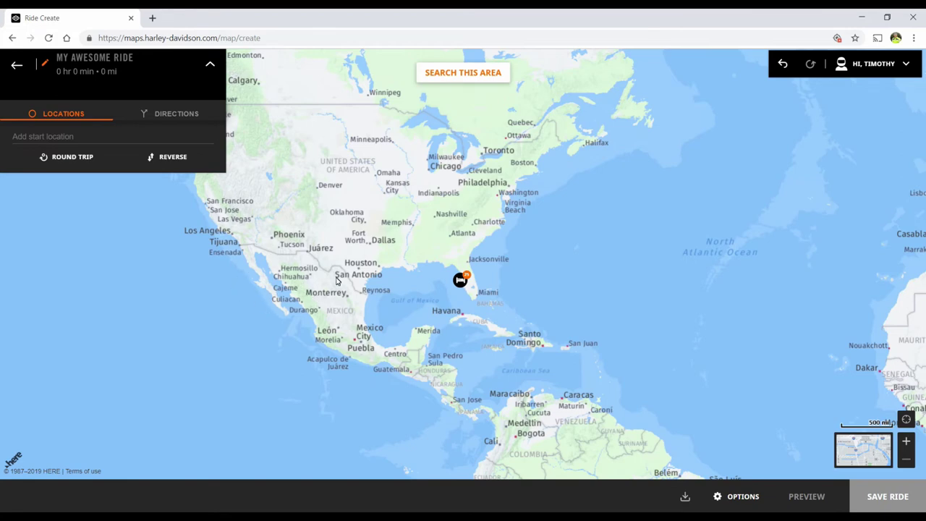
{"action": "left_click", "coordinate": [84, 142]}
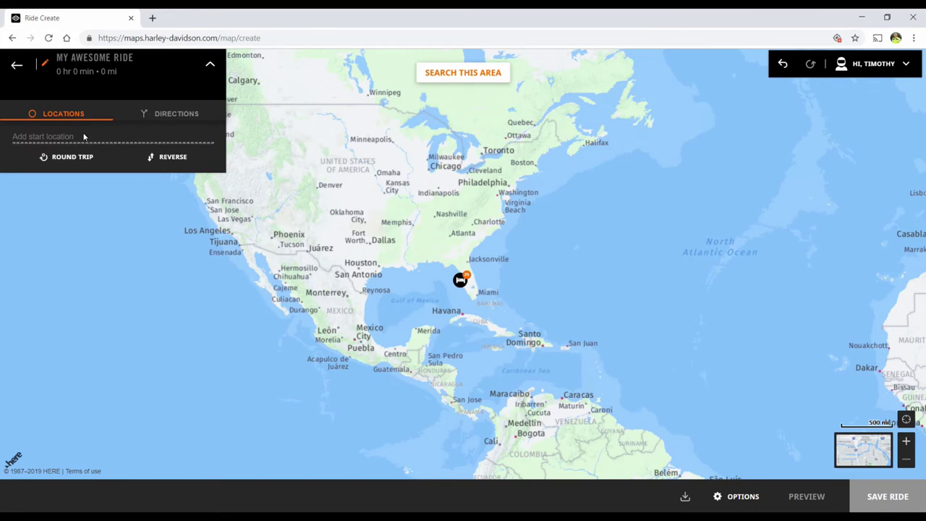
{"action": "left_click", "coordinate": [84, 137]}
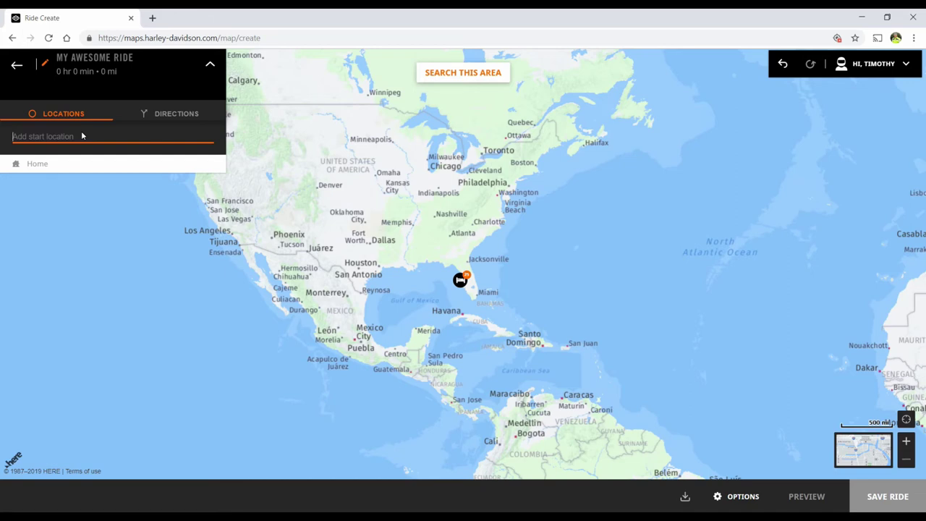
Try using the saved Home place as the ride's start location, clearing the entry and picking it again.
{"action": "left_click", "coordinate": [141, 167]}
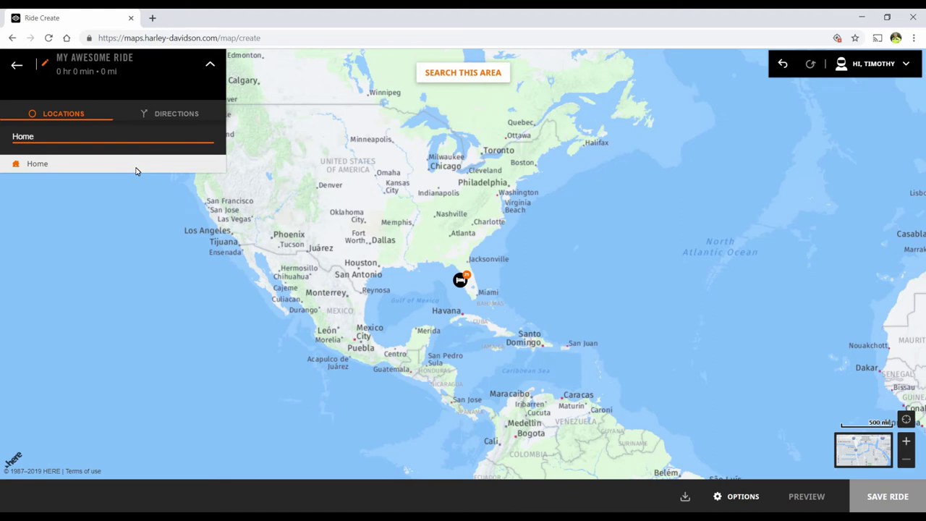
{"action": "key", "text": "BackSpace"}
{"action": "key", "text": "BackSpace"}
{"action": "key", "text": "BackSpace"}
{"action": "key", "text": "BackSpace"}
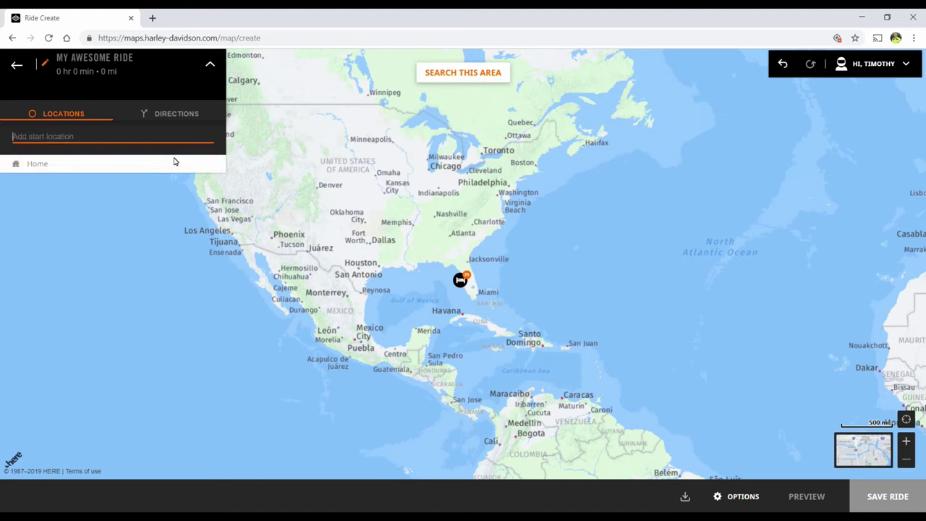
{"action": "left_click", "coordinate": [175, 159]}
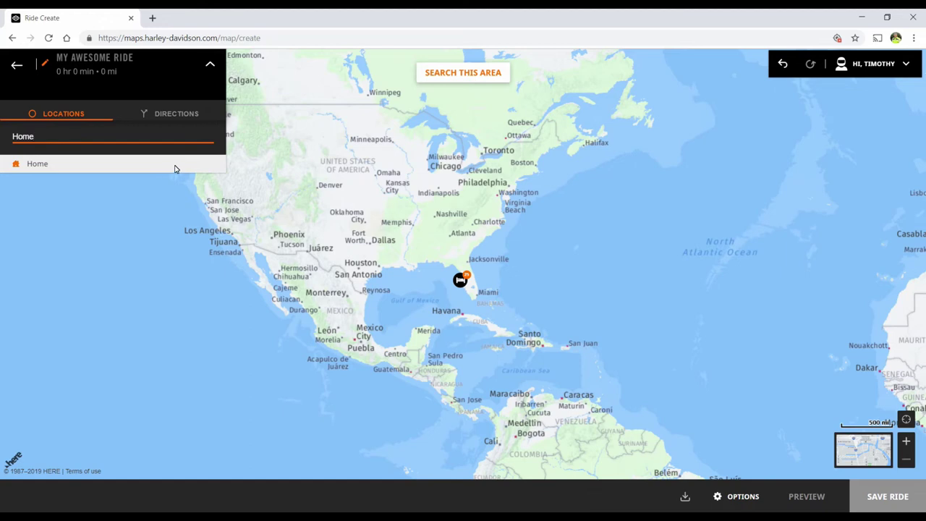
Search for Homer Airport as the start location, and shorten the entry to search for Homer, Alaska instead.
{"action": "key", "text": "ctrl+a"}
{"action": "type", "text": "Homer Airport, Homer, AK 9960"}
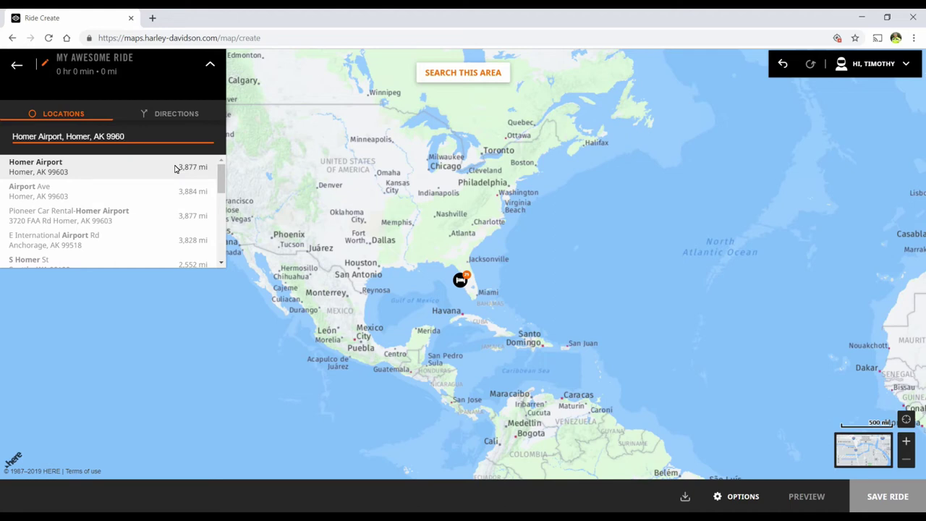
{"action": "key", "text": "BackSpace"}
{"action": "key", "text": "BackSpace"}
{"action": "key", "text": "BackSpace"}
{"action": "key", "text": "BackSpace"}
{"action": "key", "text": "BackSpace"}
{"action": "key", "text": "BackSpace"}
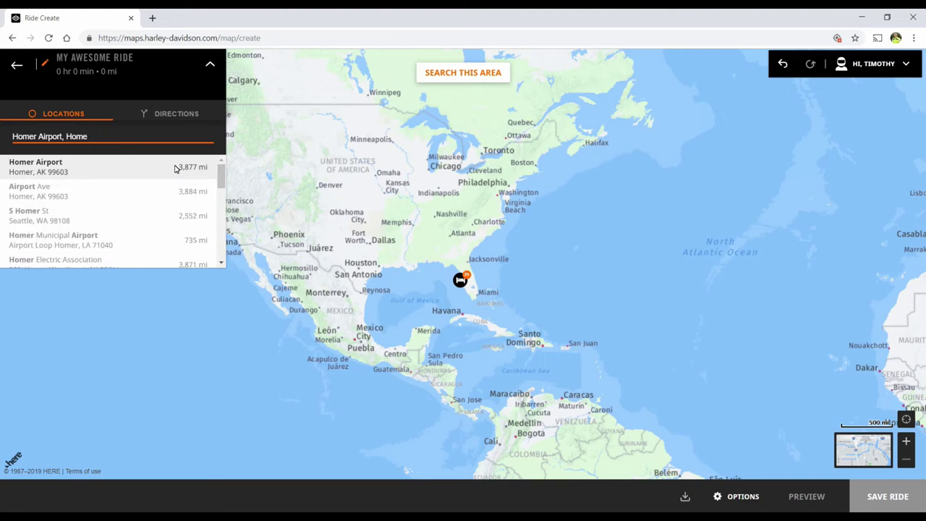
{"action": "key", "text": "BackSpace"}
{"action": "key", "text": "BackSpace"}
{"action": "key", "text": "BackSpace"}
{"action": "key", "text": "BackSpace"}
{"action": "key", "text": "BackSpace"}
{"action": "key", "text": "BackSpace"}
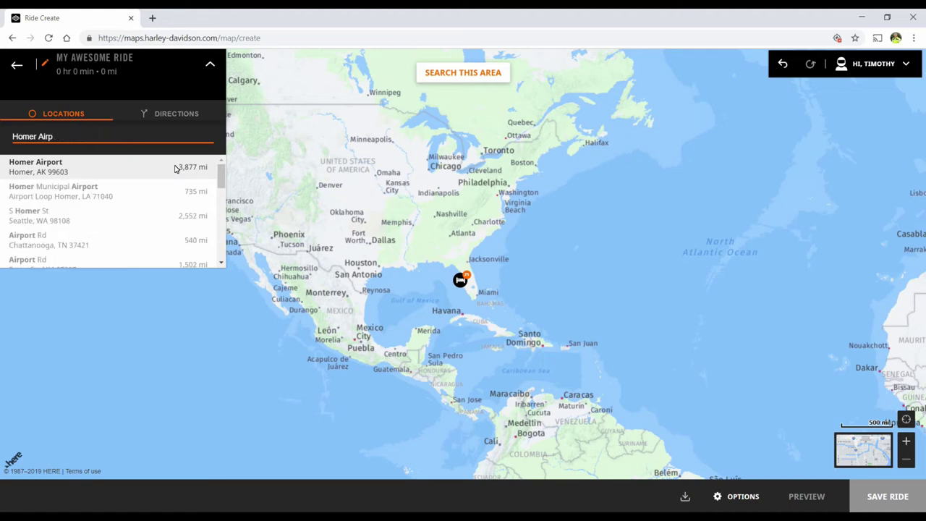
{"action": "key", "text": "BackSpace"}
{"action": "key", "text": "BackSpace"}
{"action": "type", "text": ", Alaska"}
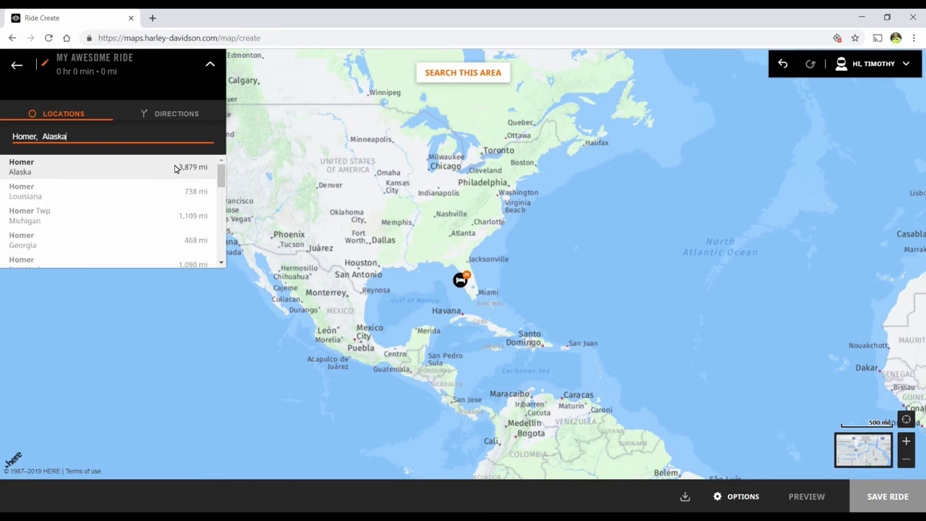
Remove the Homer, Alaska search text from the start location.
{"action": "key", "text": "BackSpace"}
{"action": "key", "text": "BackSpace"}
{"action": "key", "text": "BackSpace"}
{"action": "key", "text": "BackSpace"}
{"action": "key", "text": "BackSpace"}
{"action": "key", "text": "BackSpace"}
{"action": "key", "text": "BackSpace"}
{"action": "key", "text": "BackSpace"}
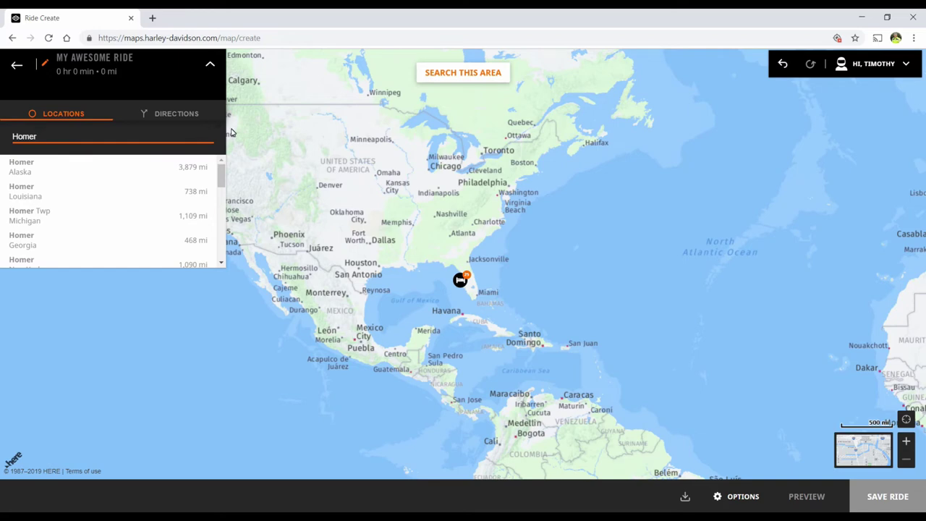
{"action": "key", "text": "BackSpace"}
{"action": "key", "text": "BackSpace"}
{"action": "key", "text": "BackSpace"}
{"action": "key", "text": "BackSpace"}
{"action": "key", "text": "BackSpace"}
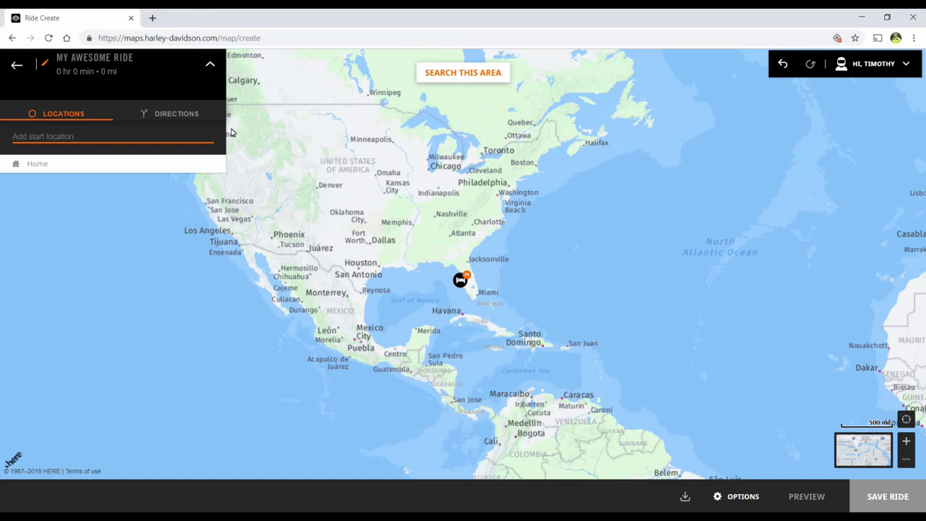
Search for "Quality inn , live oak ,fl" as the start location, check the suggestions, and clear the entry.
{"action": "type", "text": "Q"}
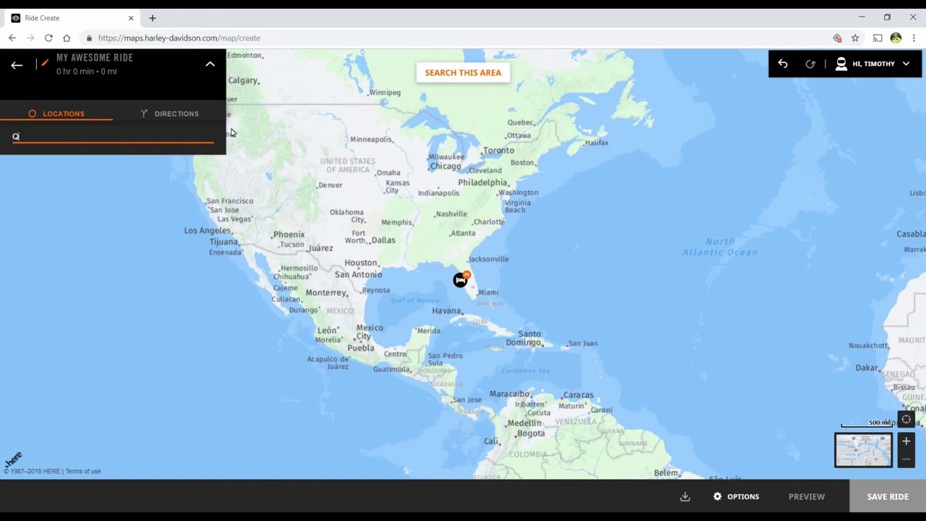
{"action": "type", "text": "uality inn "}
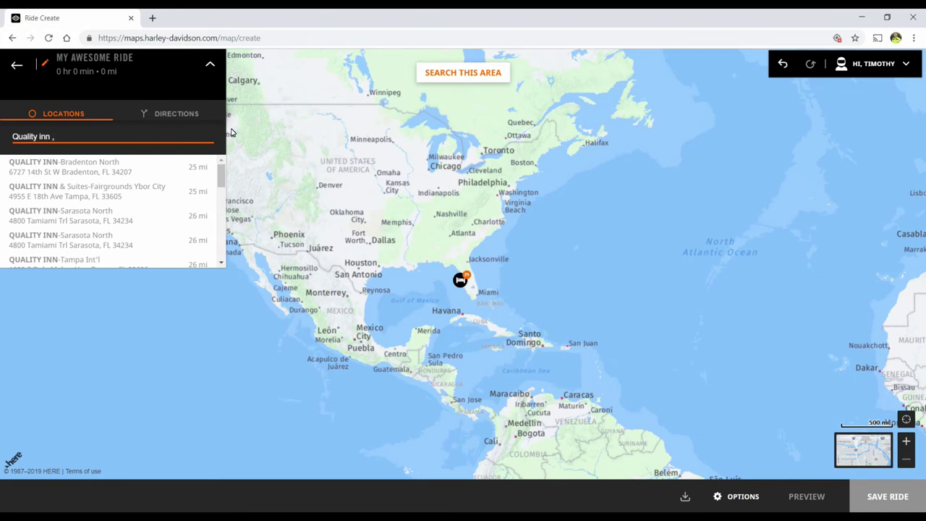
{"action": "type", "text": ", live oak ,fl"}
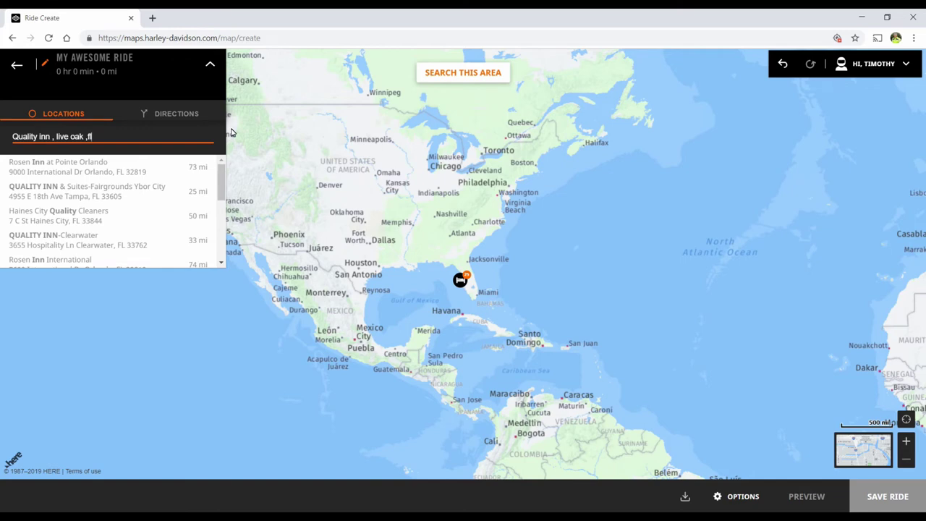
{"action": "mouse_move", "coordinate": [222, 181]}
{"action": "left_mouse_down"}
{"action": "mouse_move", "coordinate": [223, 227]}
{"action": "mouse_move", "coordinate": [234, 181]}
{"action": "left_mouse_up"}
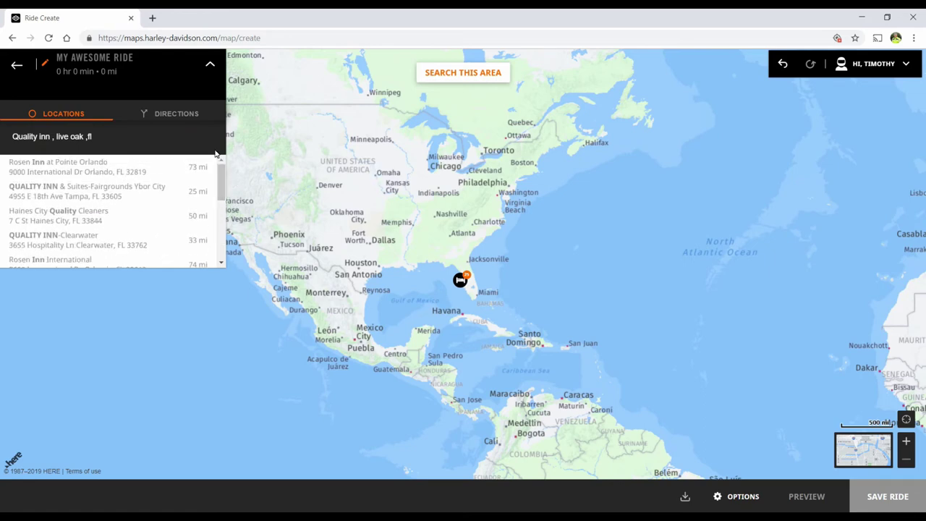
{"action": "left_click", "coordinate": [109, 139]}
{"action": "triple_click", "coordinate": [98, 139]}
{"action": "key", "text": "BackSpace"}
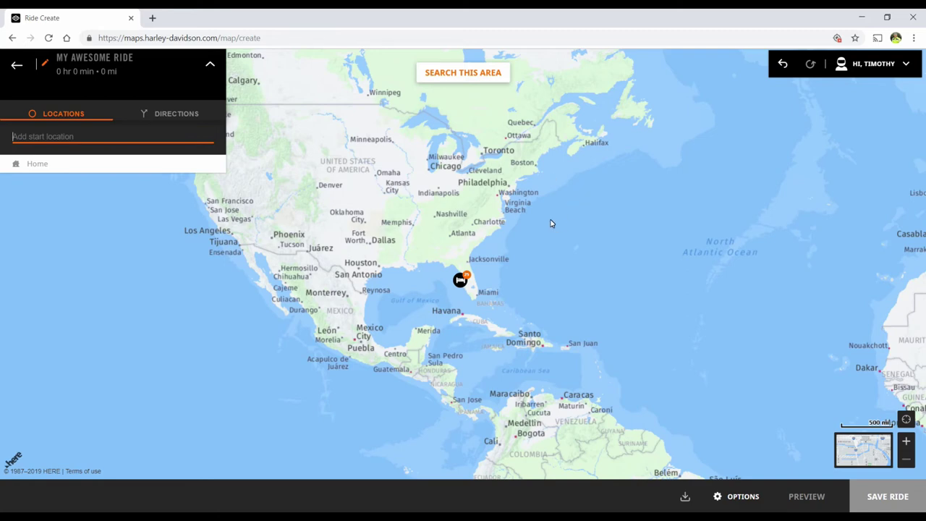
Search the visible map area for hotels, and try searching for a Quality Inn as the ride's start location.
{"action": "left_click", "coordinate": [474, 76]}
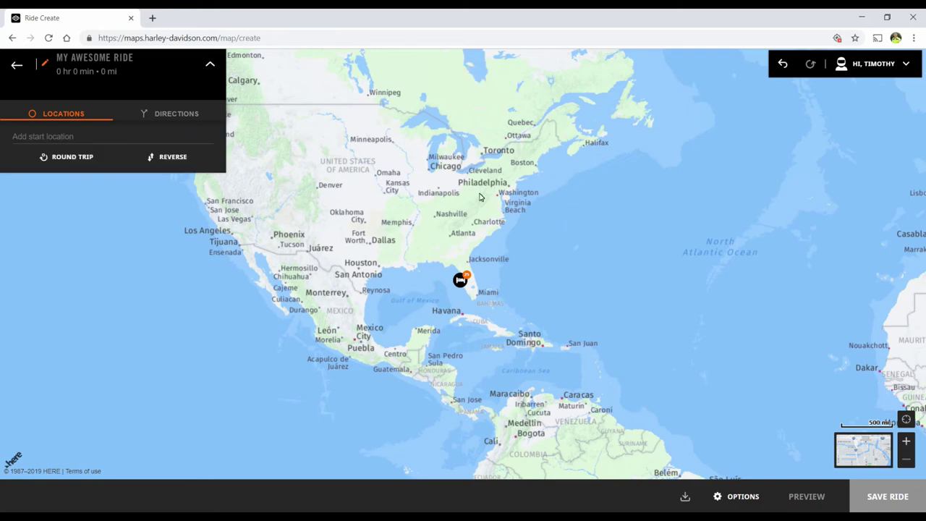
{"action": "left_click", "coordinate": [122, 136]}
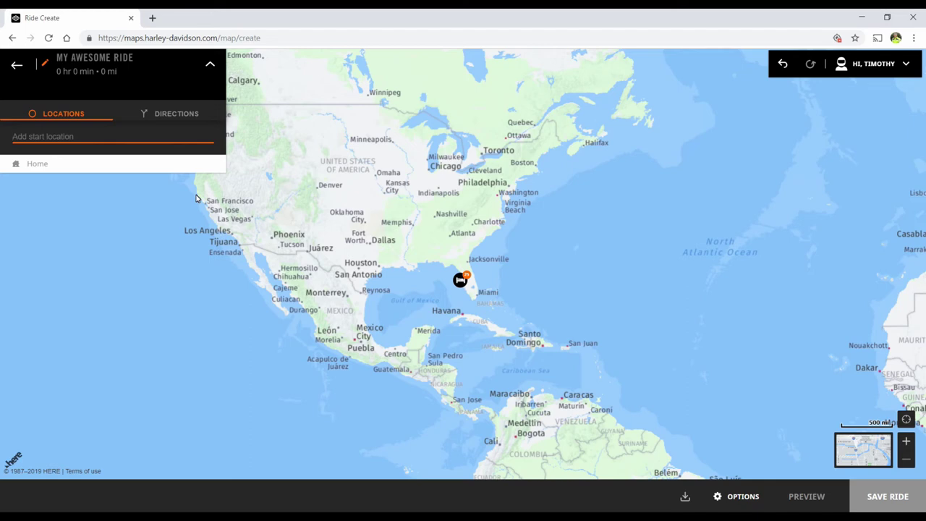
{"action": "type", "text": "Quali"}
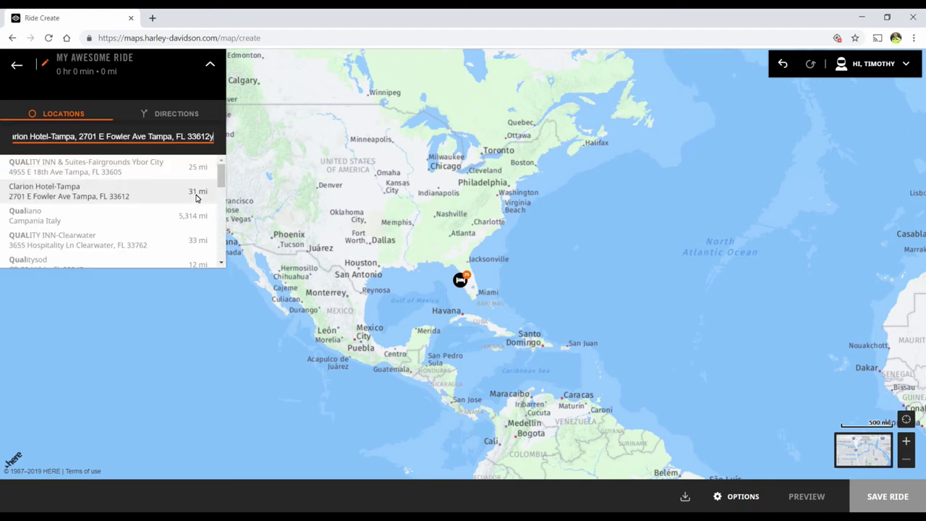
{"action": "type", "text": " in"}
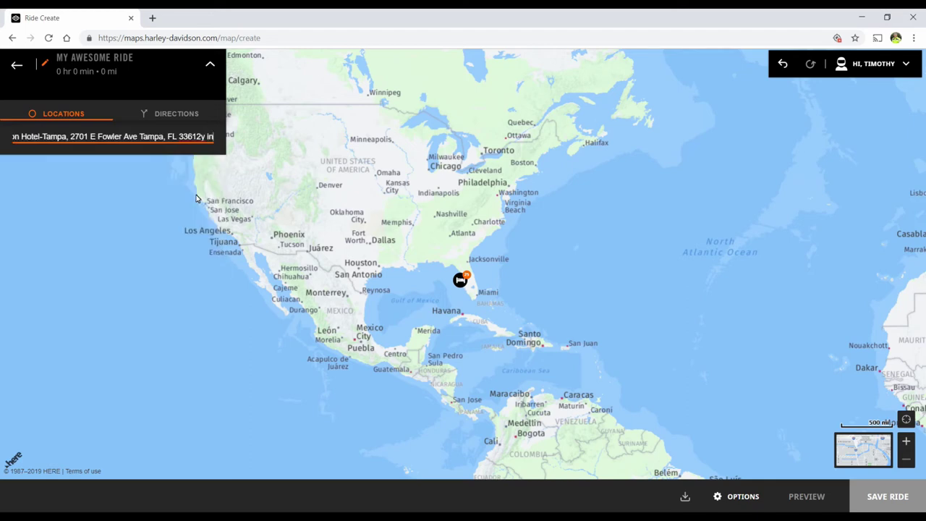
Clear the mistaken Clarion Hotel-Tampa text from the start location.
{"action": "key", "text": "BackSpace"}
{"action": "key", "text": "BackSpace"}
{"action": "key", "text": "BackSpace"}
{"action": "key", "text": "BackSpace"}
{"action": "key", "text": "BackSpace"}
{"action": "key", "text": "BackSpace"}
{"action": "key", "text": "BackSpace"}
{"action": "key", "text": "BackSpace"}
{"action": "key", "text": "BackSpace"}
{"action": "key", "text": "BackSpace"}
{"action": "key", "text": "BackSpace"}
{"action": "key", "text": "BackSpace"}
{"action": "key", "text": "BackSpace"}
{"action": "key", "text": "BackSpace"}
{"action": "key", "text": "BackSpace"}
{"action": "key", "text": "BackSpace"}
{"action": "key", "text": "BackSpace"}
{"action": "key", "text": "BackSpace"}
{"action": "key", "text": "BackSpace"}
{"action": "key", "text": "BackSpace"}
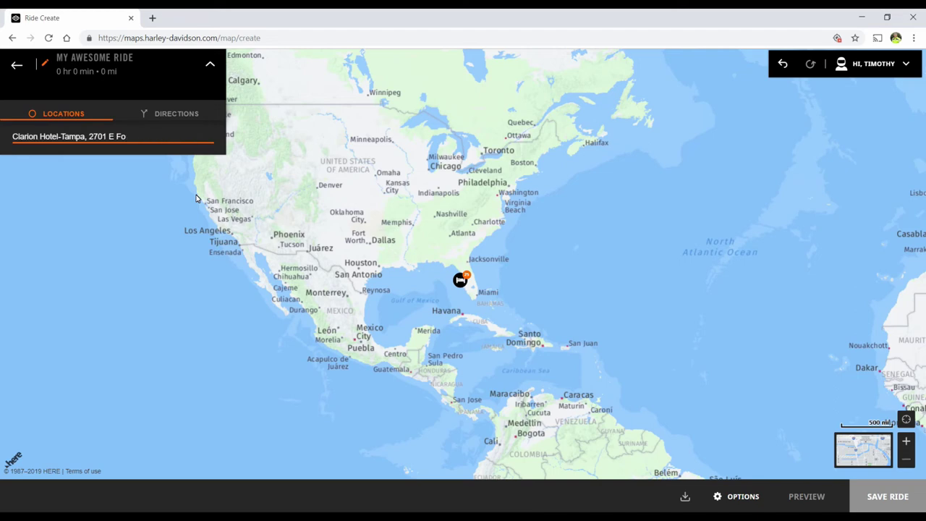
{"action": "key", "text": "BackSpace"}
{"action": "key", "text": "BackSpace"}
{"action": "key", "text": "BackSpace"}
{"action": "key", "text": "BackSpace"}
{"action": "key", "text": "BackSpace"}
{"action": "key", "text": "BackSpace"}
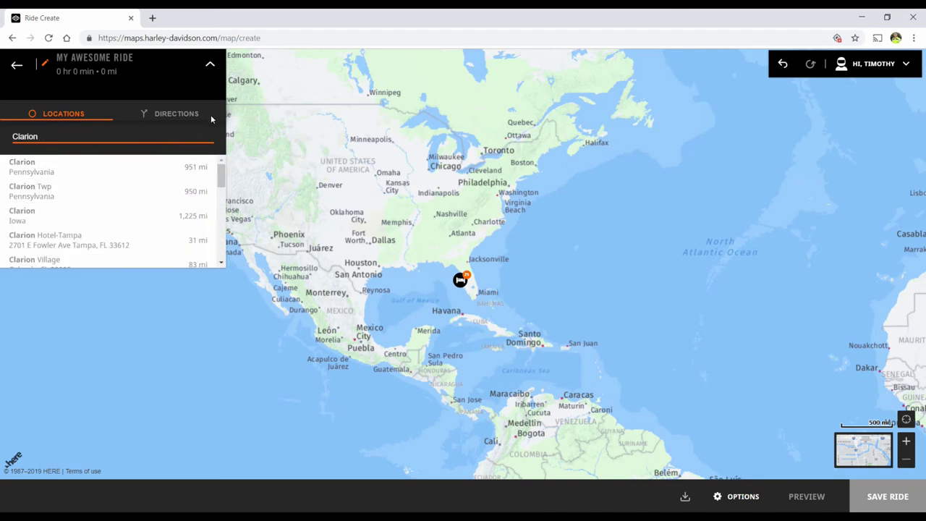
{"action": "key", "text": "BackSpace"}
{"action": "key", "text": "BackSpace"}
{"action": "key", "text": "BackSpace"}
{"action": "key", "text": "BackSpace"}
{"action": "key", "text": "BackSpace"}
{"action": "key", "text": "BackSpace"}
{"action": "key", "text": "BackSpace"}
Search for "quality inn live oak, fl" and set Quality Inn Live Oak as the ride's start location.
{"action": "type", "text": "qua"}
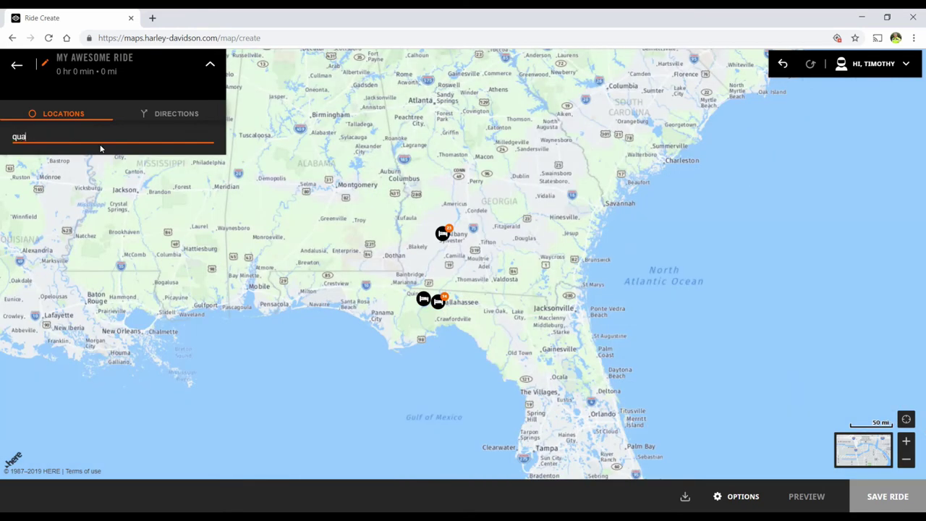
{"action": "type", "text": "lity inn "}
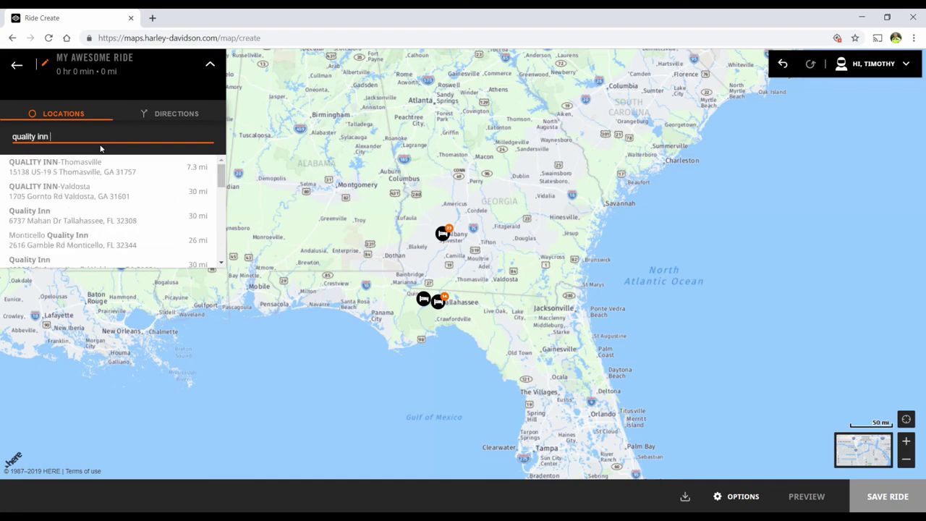
{"action": "type", "text": "live oak"}
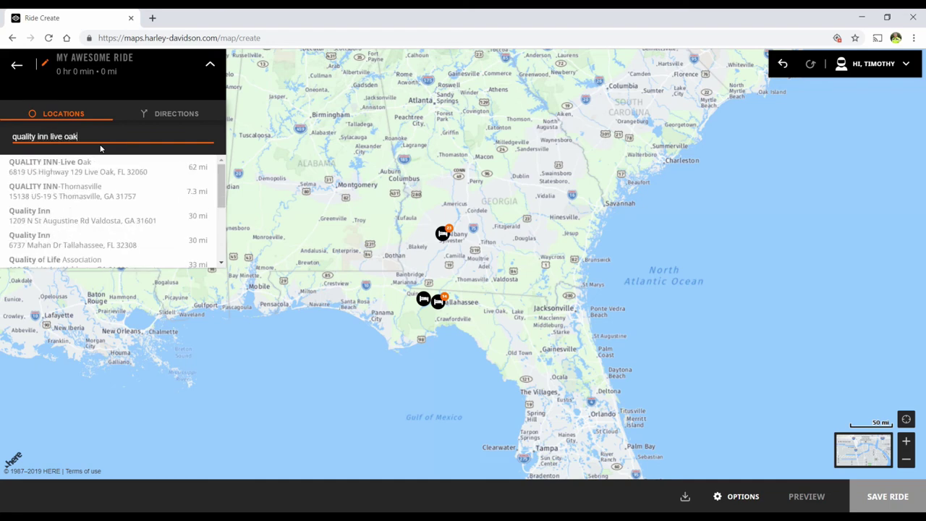
{"action": "type", "text": ", fl"}
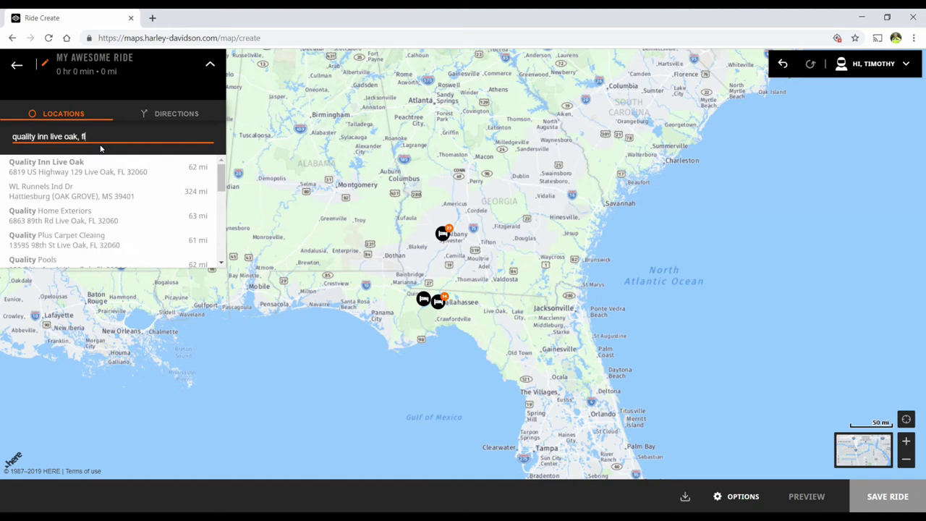
{"action": "left_click", "coordinate": [85, 163]}
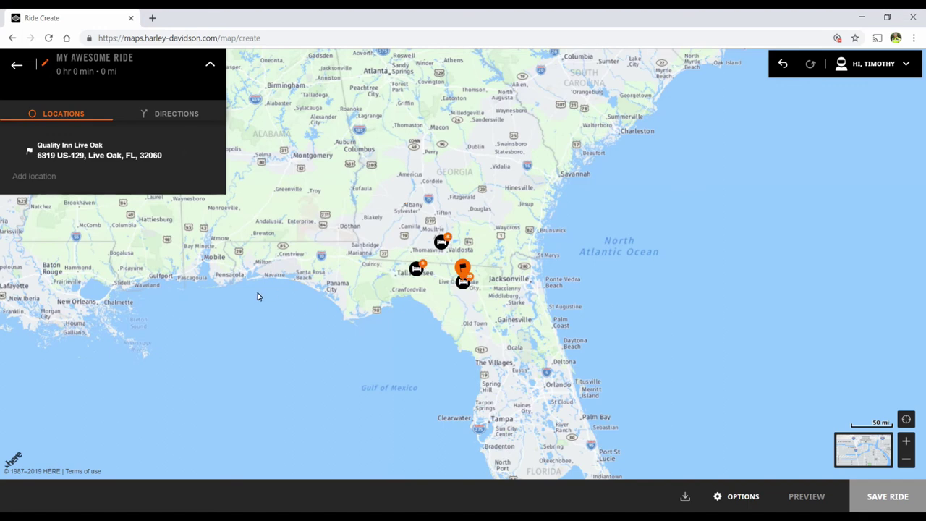
Search for "comfort inn, covington, la" as the next location and choose Comfort Inn & Suites on Louis Prima Dr in Covington.
{"action": "left_click", "coordinate": [46, 179]}
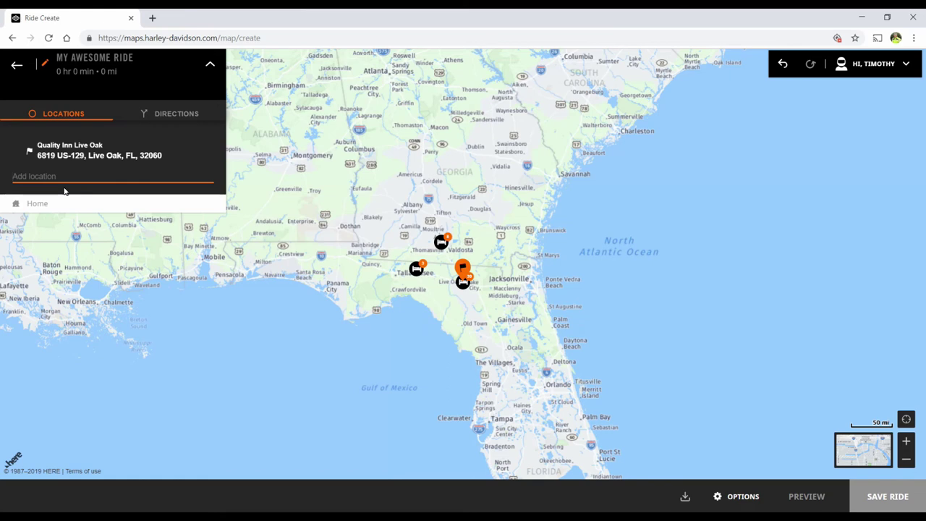
{"action": "type", "text": "comfot"}
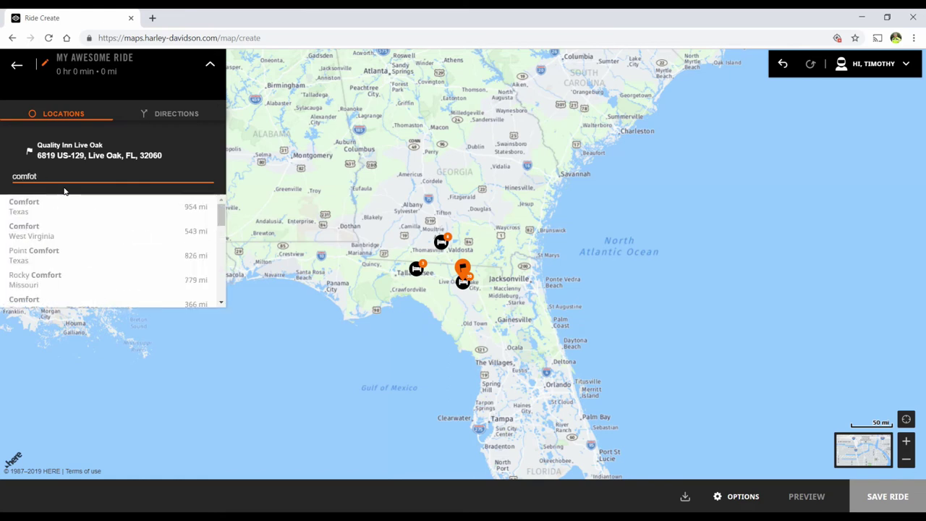
{"action": "type", "text": " in"}
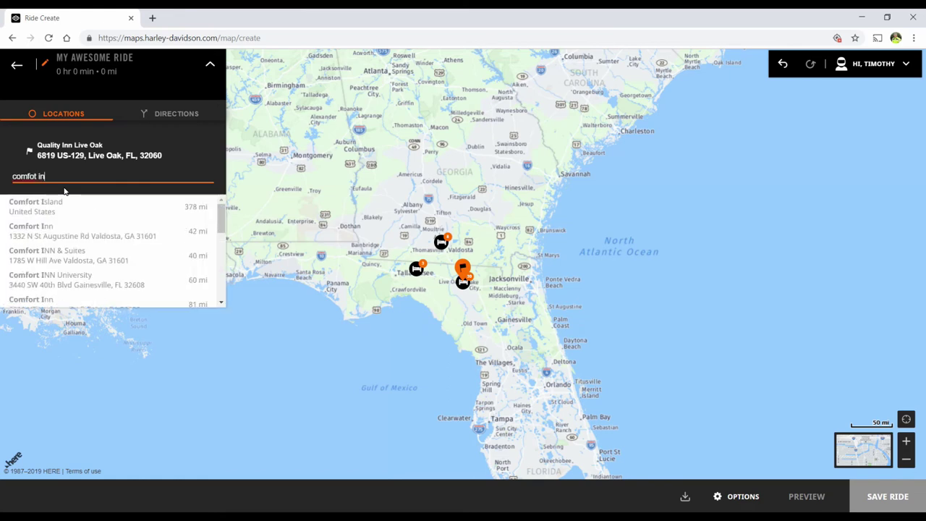
{"action": "type", "text": "n, co"}
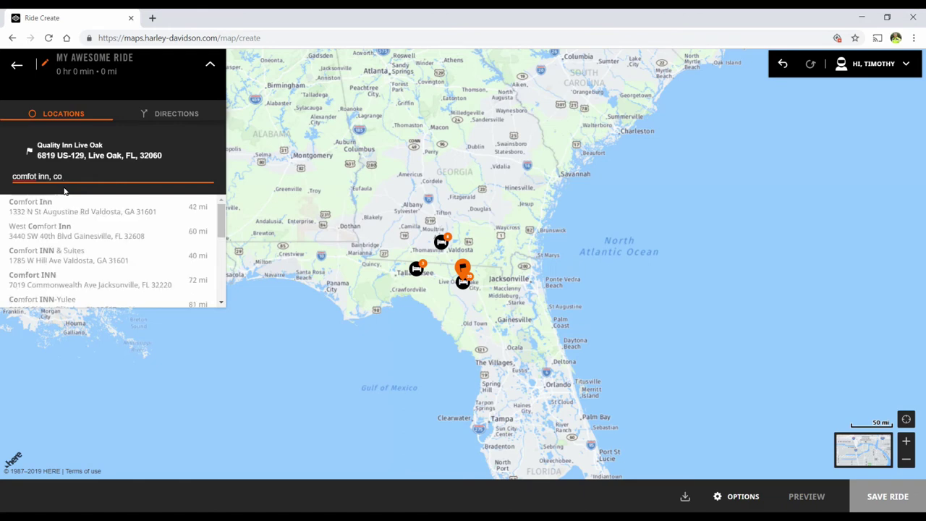
{"action": "type", "text": "vington,"}
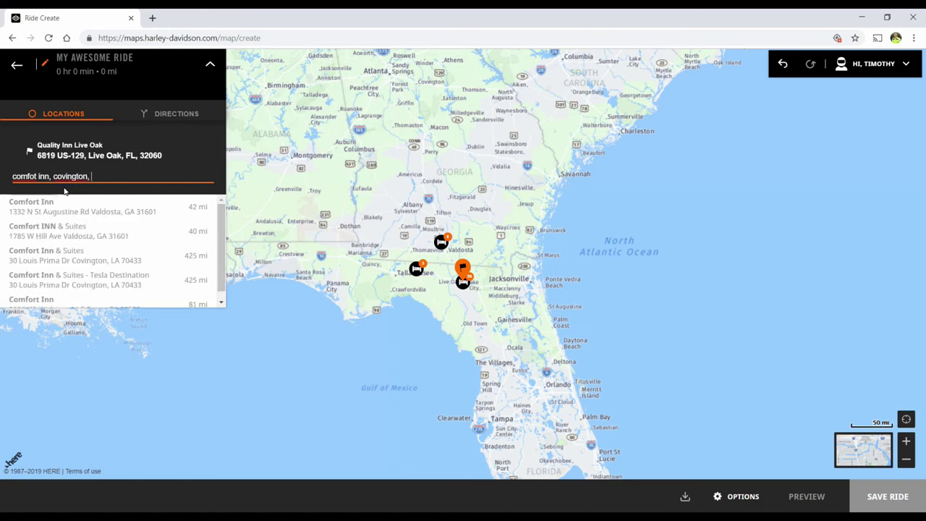
{"action": "type", "text": "la"}
{"action": "left_click", "coordinate": [31, 176]}
{"action": "type", "text": "r"}
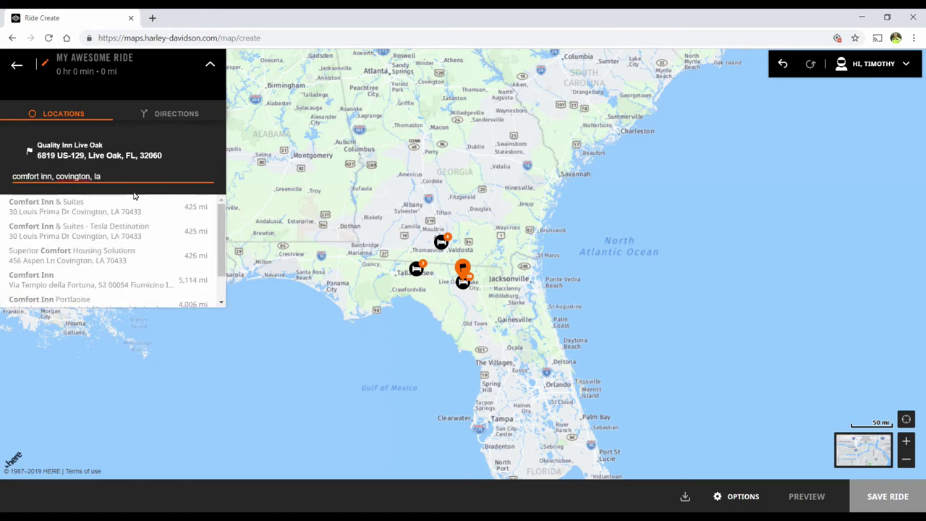
{"action": "left_click", "coordinate": [116, 206]}
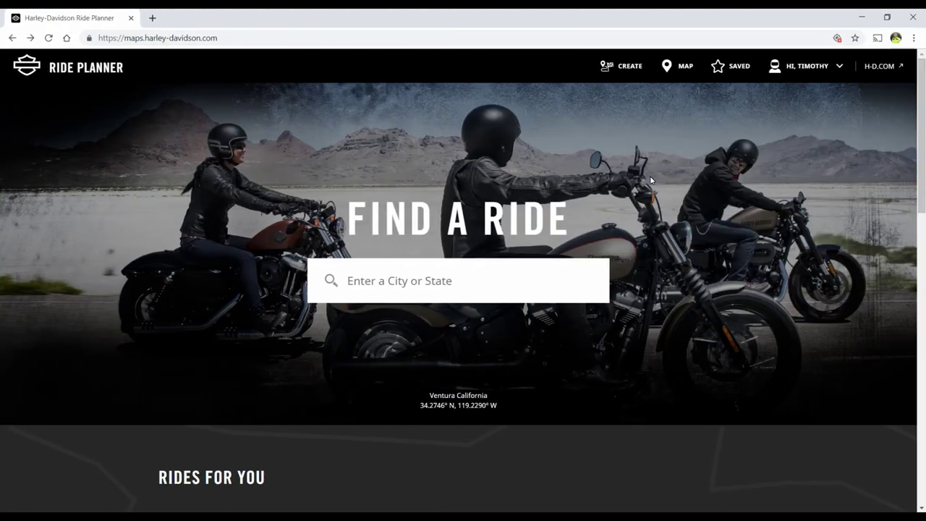
Start a new ride without using the start-location prompt, and search the map area around Live Oak, Florida, for hotels.
{"action": "left_click", "coordinate": [628, 65]}
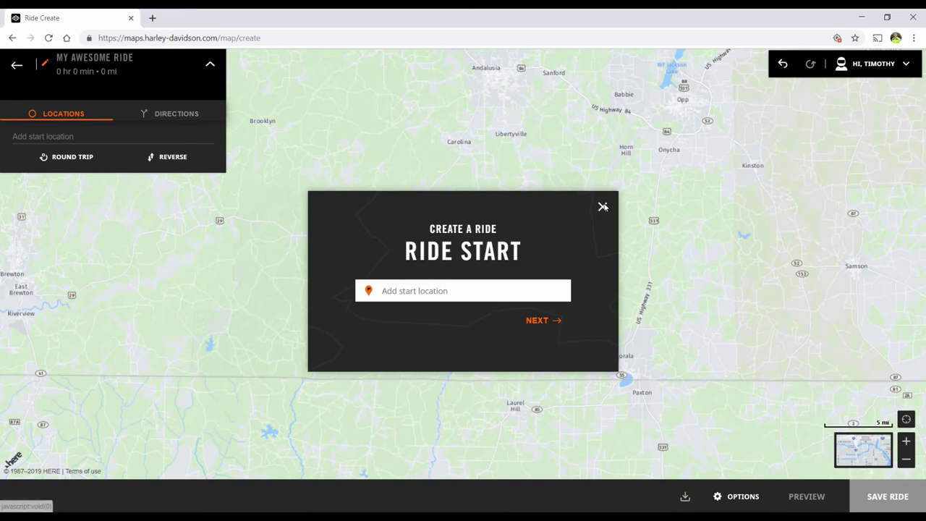
{"action": "left_click", "coordinate": [603, 207]}
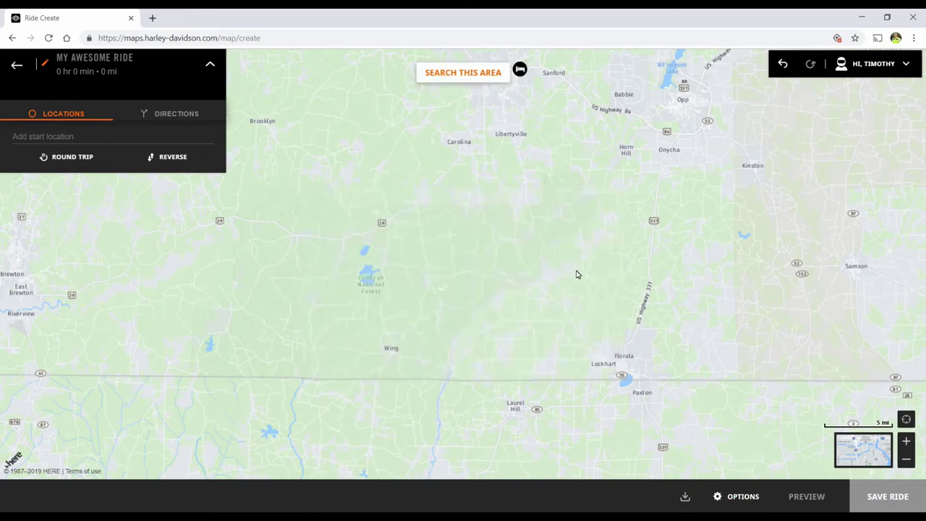
{"action": "scroll", "coordinate": [577, 274], "scroll_direction": "down", "scroll_amount": 2}
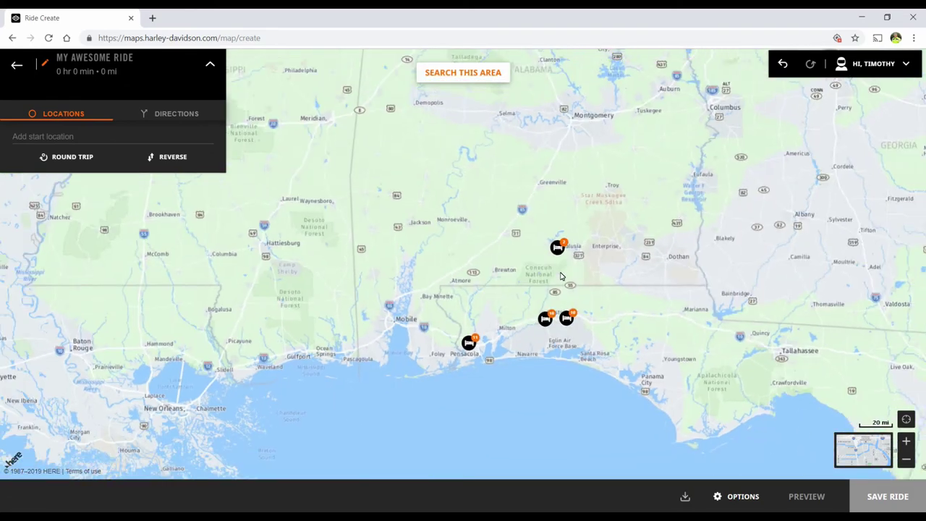
{"action": "scroll", "coordinate": [652, 286], "scroll_direction": "down", "scroll_amount": 1}
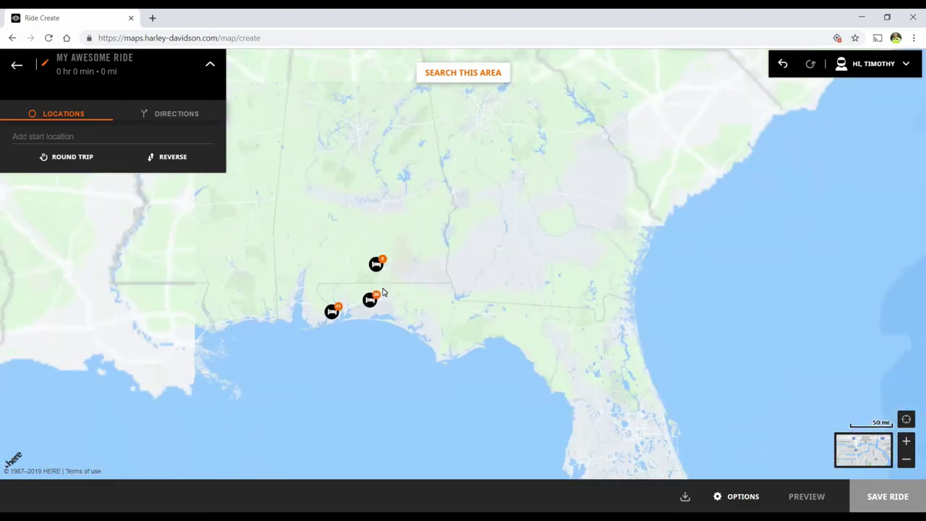
{"action": "scroll", "coordinate": [526, 341], "scroll_direction": "up", "scroll_amount": 3}
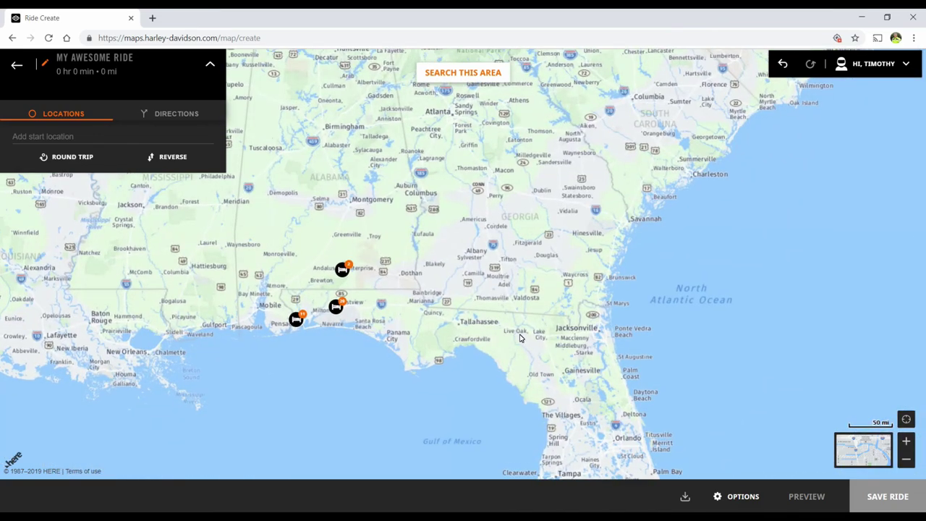
{"action": "scroll", "coordinate": [434, 329], "scroll_direction": "up", "scroll_amount": 1}
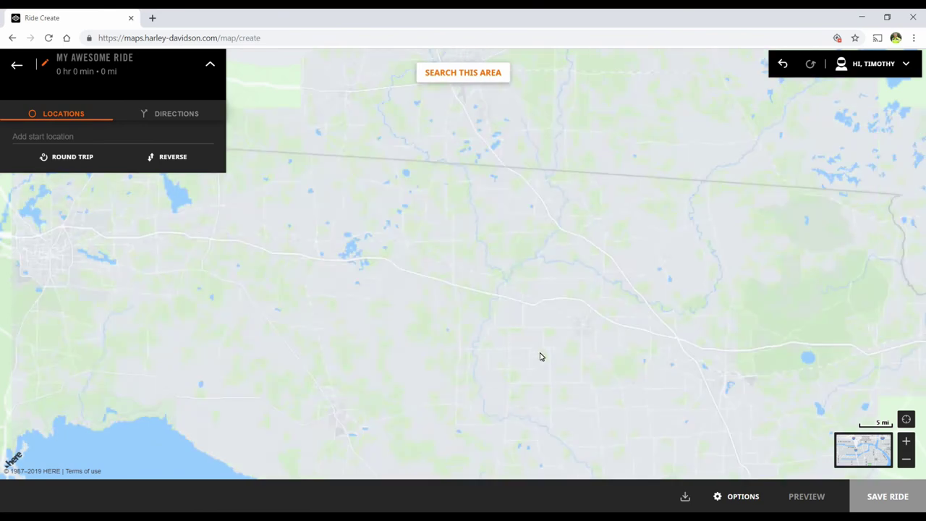
{"action": "scroll", "coordinate": [628, 330], "scroll_direction": "up", "scroll_amount": 2}
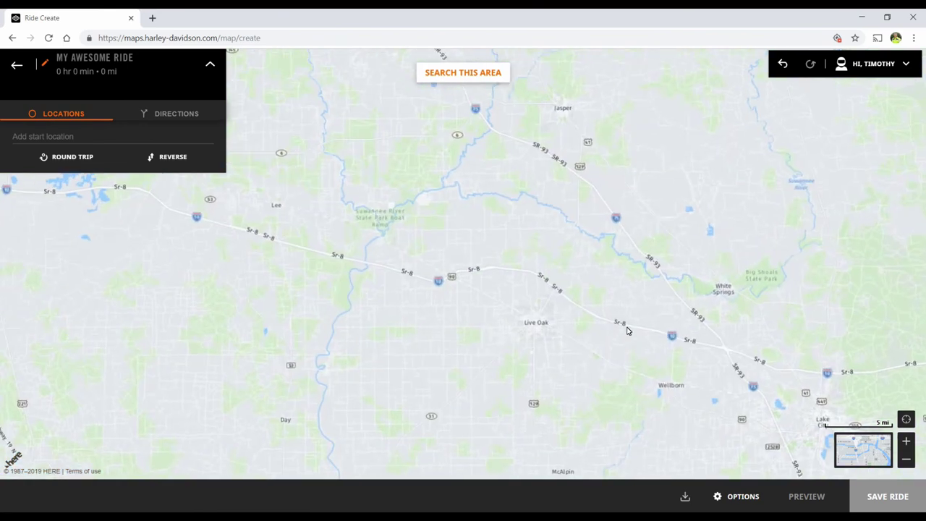
{"action": "left_click", "coordinate": [738, 499]}
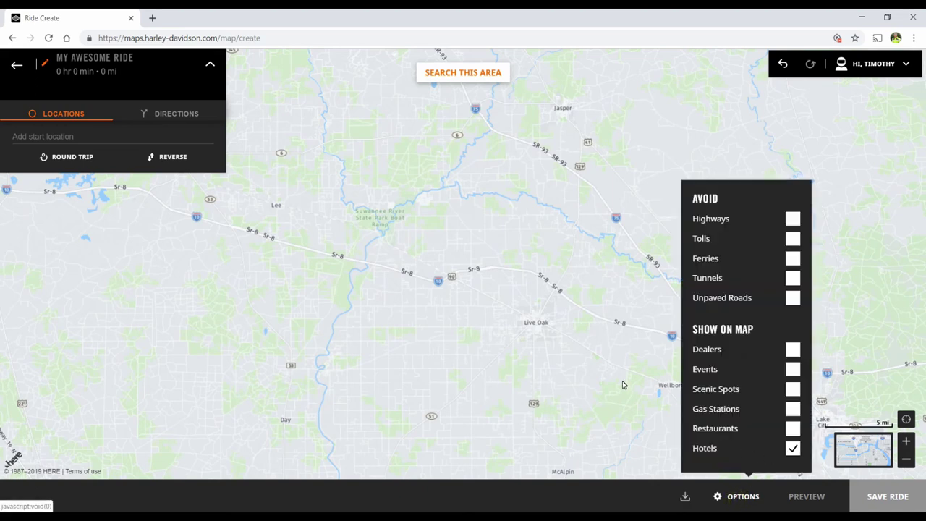
{"action": "left_click", "coordinate": [554, 388]}
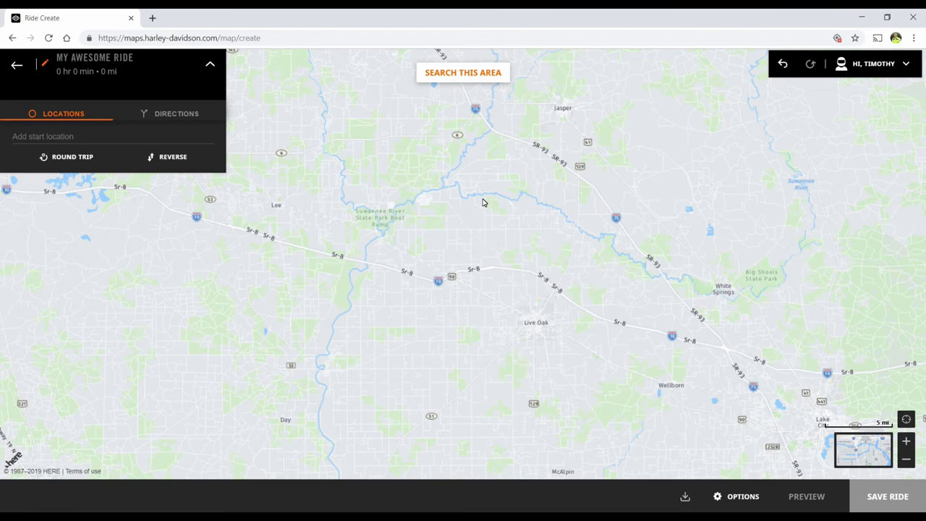
{"action": "left_click", "coordinate": [464, 73]}
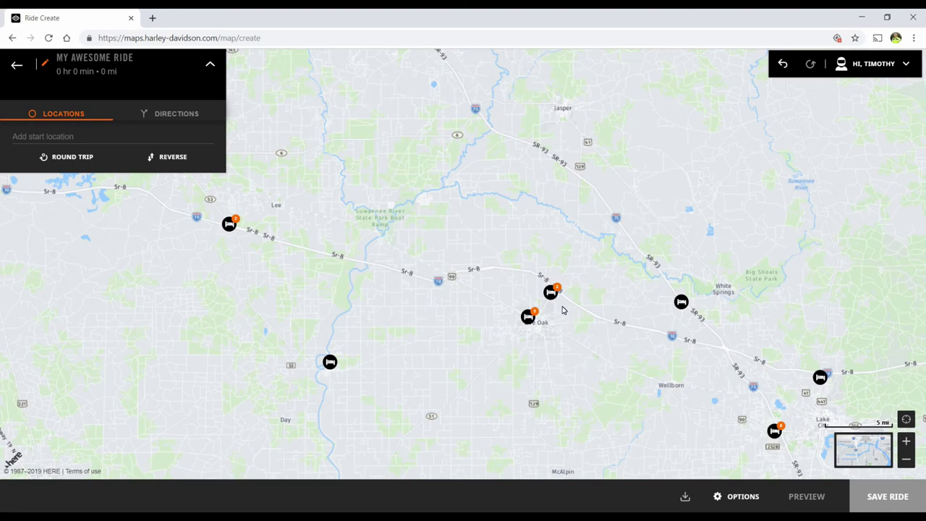
Add the QUALITY INN-Live Oak hotel marker northeast of Live Oak to the ride as its start location.
{"action": "scroll", "coordinate": [564, 312], "scroll_direction": "up", "scroll_amount": 3}
{"action": "scroll", "coordinate": [511, 254], "scroll_direction": "up", "scroll_amount": 3}
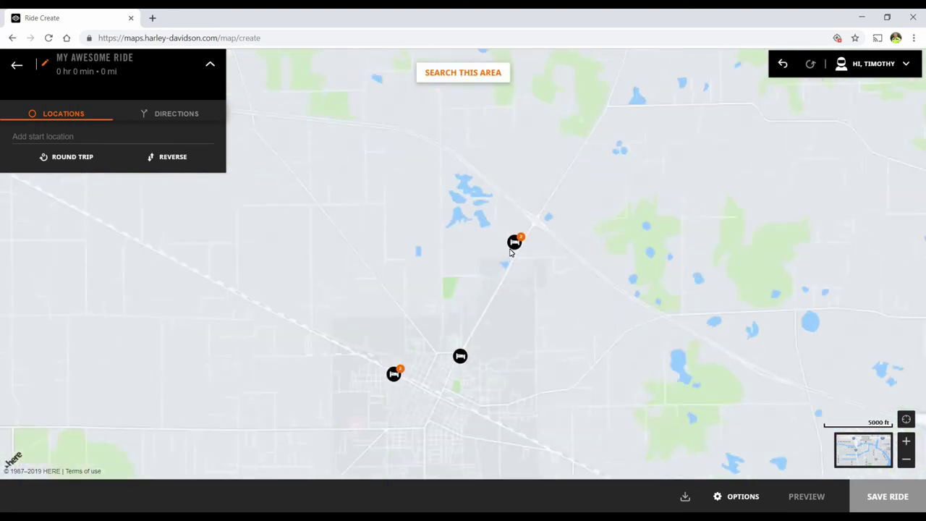
{"action": "scroll", "coordinate": [510, 252], "scroll_direction": "up", "scroll_amount": 1}
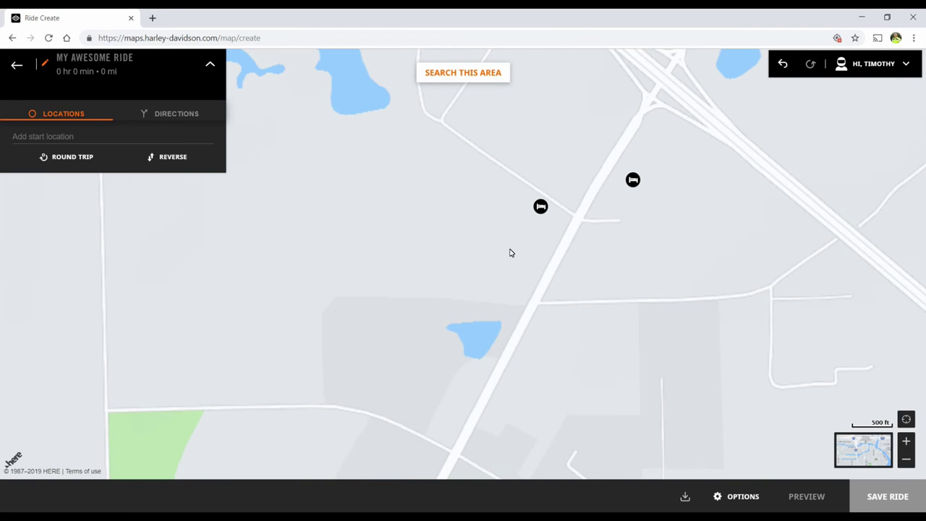
{"action": "left_click", "coordinate": [541, 208]}
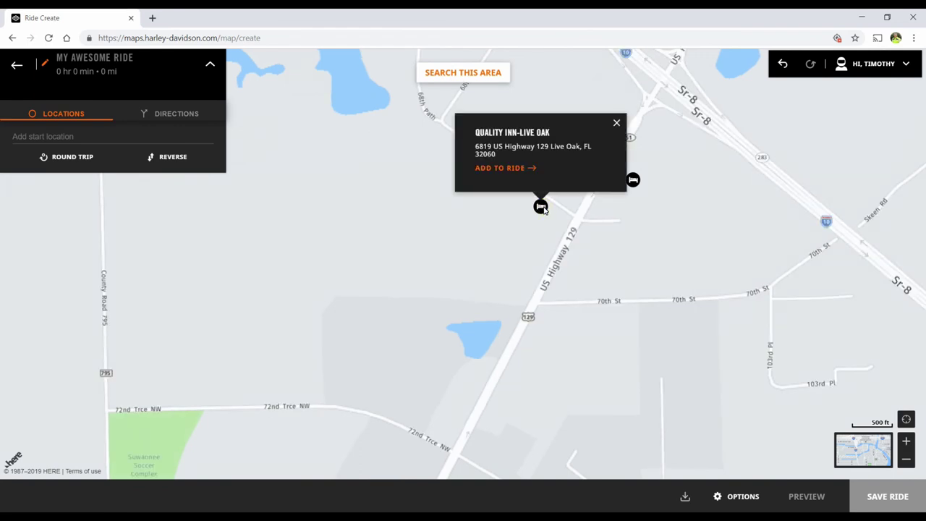
{"action": "left_click", "coordinate": [503, 170]}
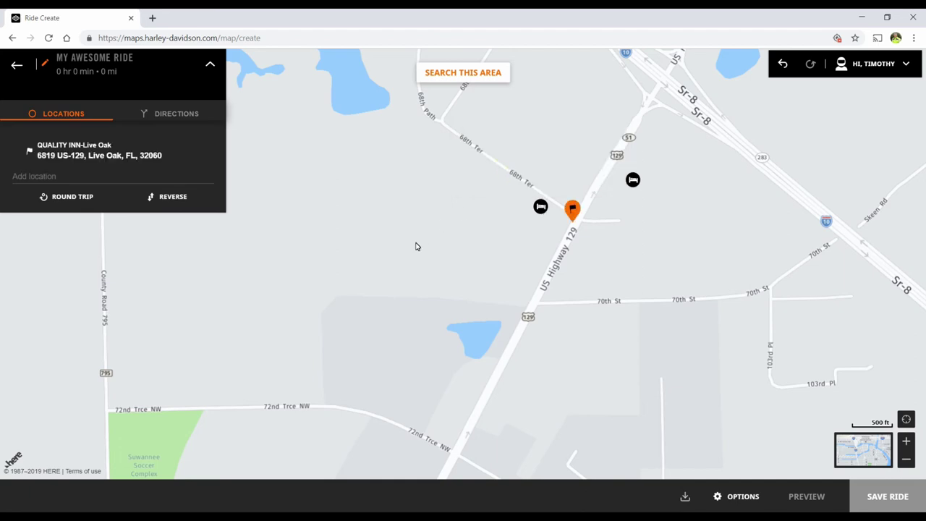
Search the map area around Covington, Louisiana, for hotels.
{"action": "scroll", "coordinate": [411, 262], "scroll_direction": "down", "scroll_amount": 3}
{"action": "scroll", "coordinate": [362, 360], "scroll_direction": "down", "scroll_amount": 5}
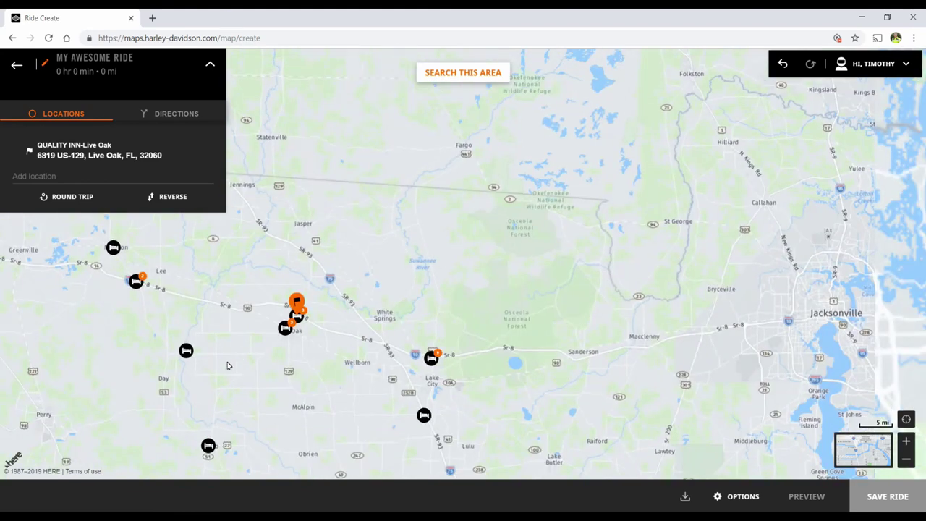
{"action": "scroll", "coordinate": [227, 366], "scroll_direction": "down", "scroll_amount": 2}
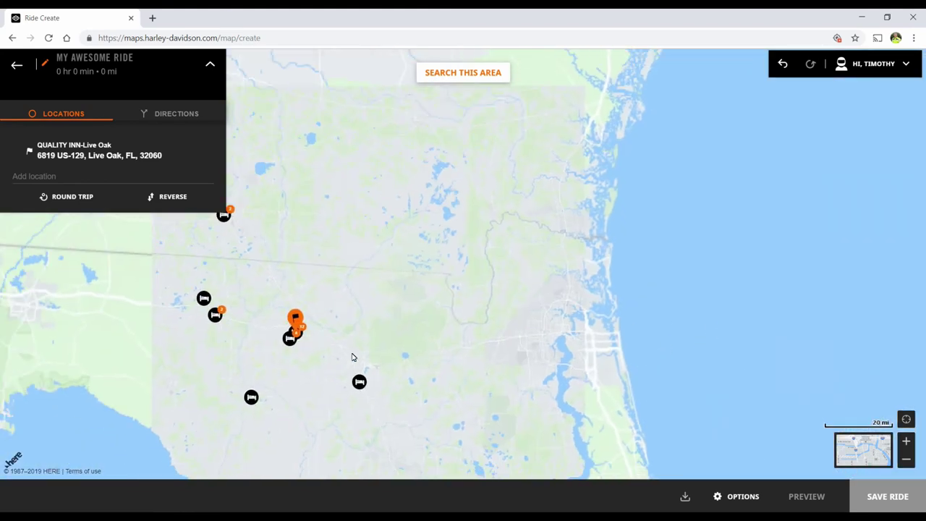
{"action": "left_click_drag", "start_coordinate": [353, 357], "coordinate": [802, 314]}
{"action": "left_click_drag", "start_coordinate": [36, 334], "coordinate": [140, 306]}
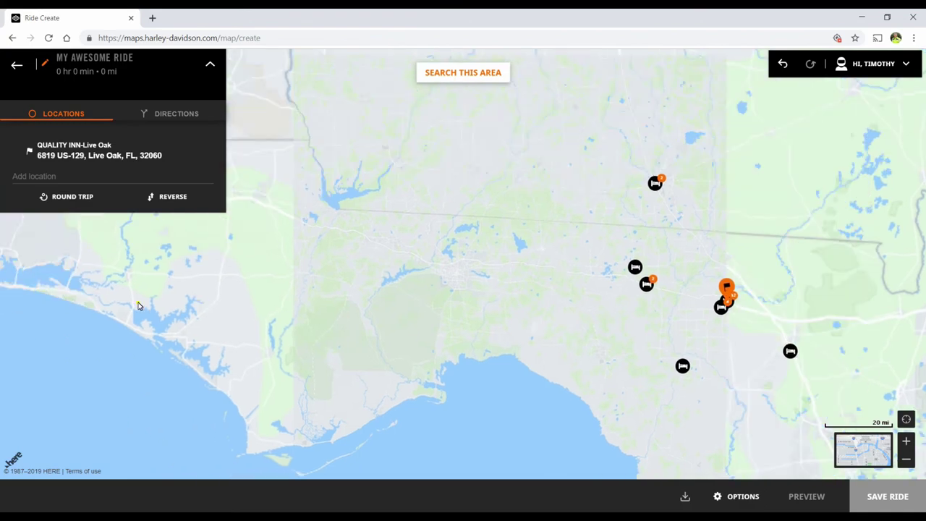
{"action": "left_click_drag", "start_coordinate": [501, 359], "coordinate": [680, 372]}
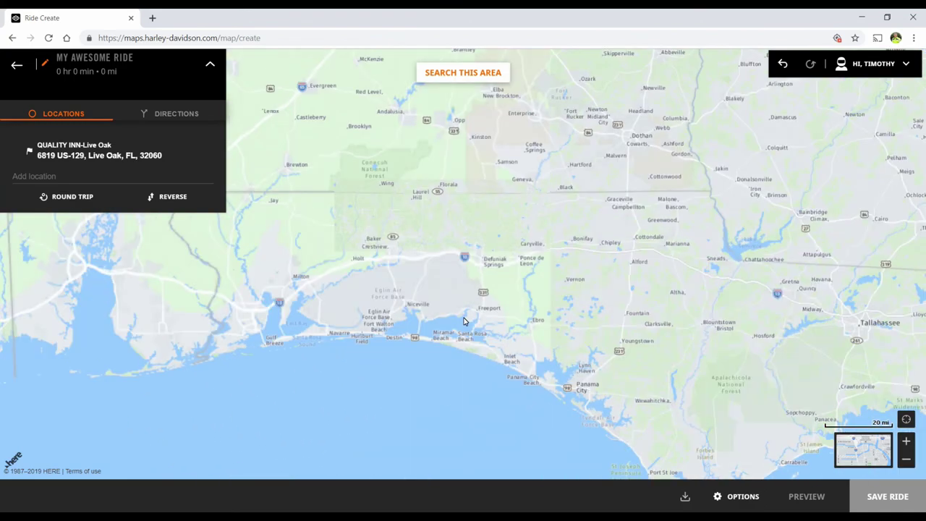
{"action": "scroll", "coordinate": [465, 322], "scroll_direction": "down", "scroll_amount": 2}
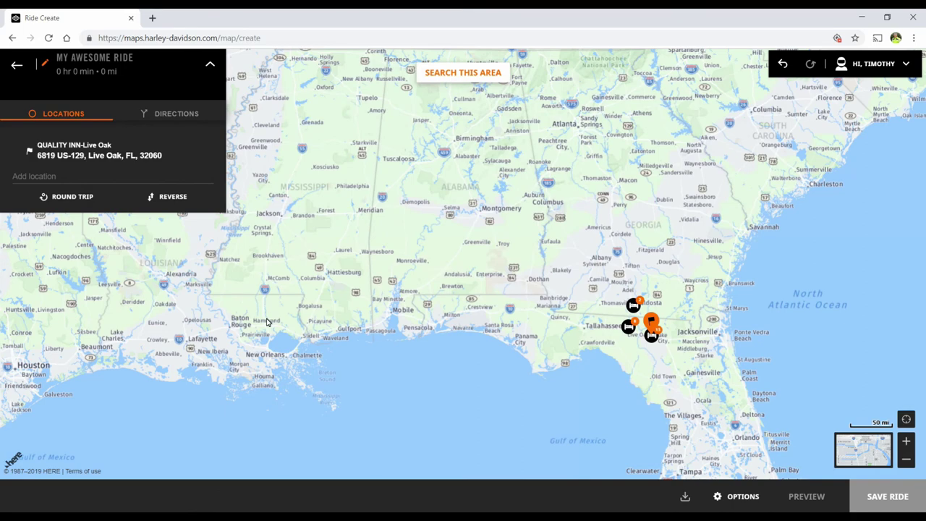
{"action": "scroll", "coordinate": [286, 327], "scroll_direction": "up", "scroll_amount": 4}
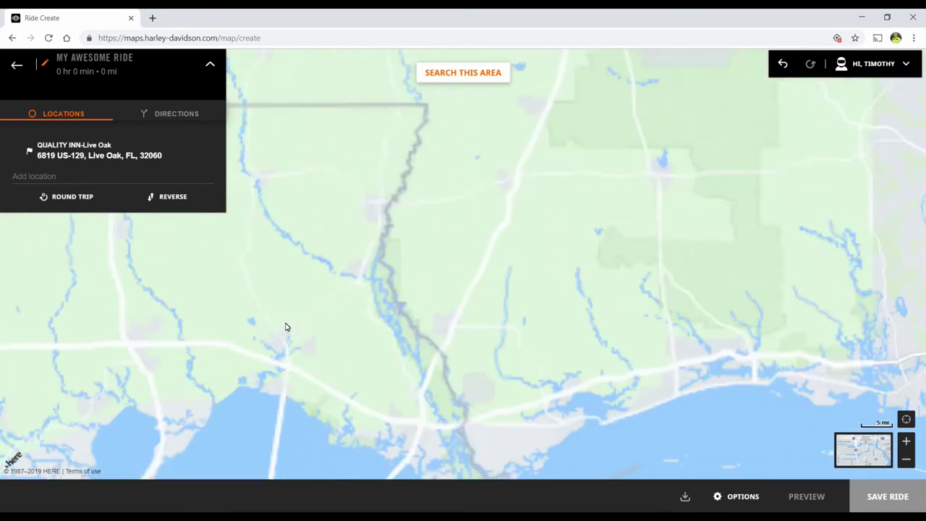
{"action": "scroll", "coordinate": [297, 347], "scroll_direction": "up", "scroll_amount": 1}
{"action": "left_click_drag", "start_coordinate": [396, 319], "coordinate": [493, 261]}
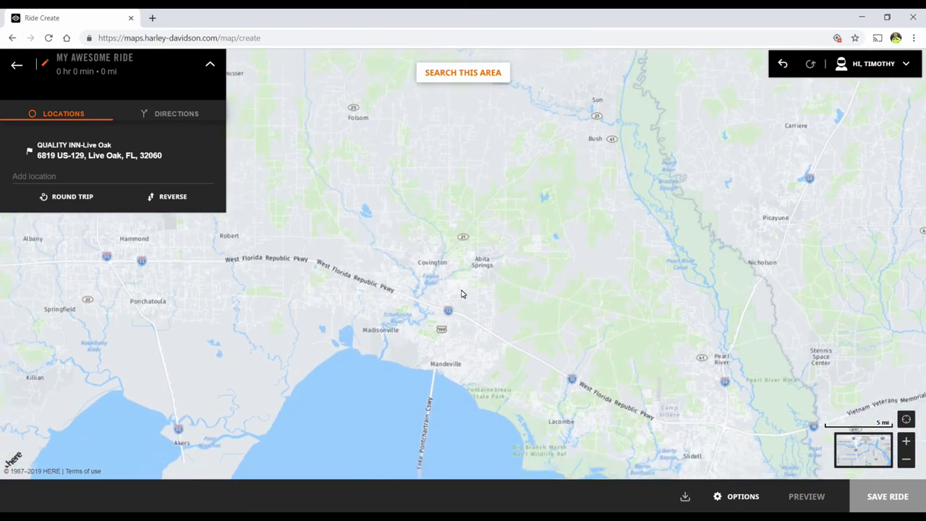
{"action": "scroll", "coordinate": [467, 196], "scroll_direction": "up", "scroll_amount": 1}
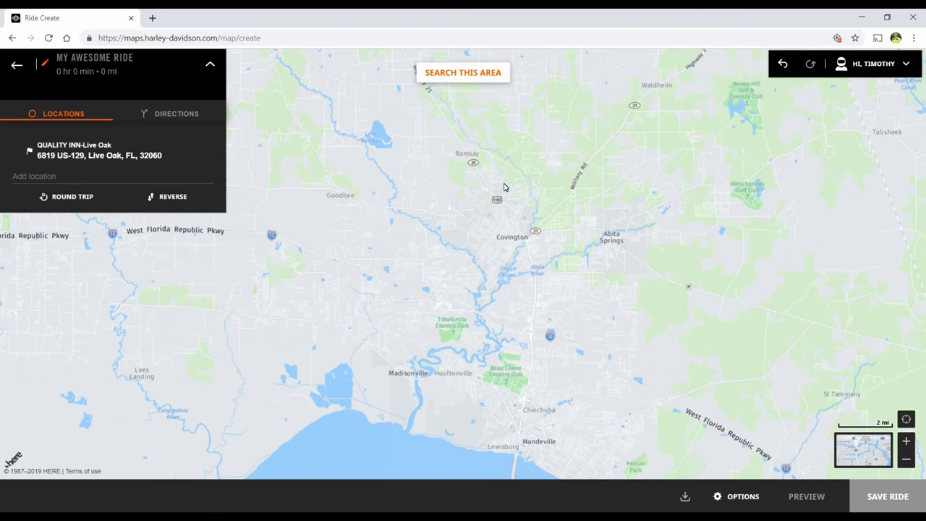
{"action": "left_click", "coordinate": [448, 78]}
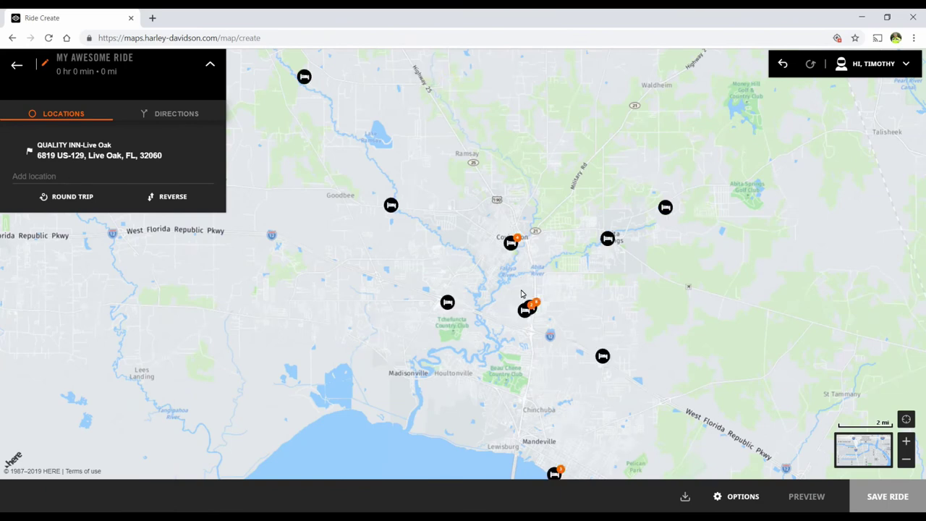
Add COMFORT INN & SUITES-COVINGTON on Louis Prima Dr to the ride from the clustered hotel markers along Highway 190, north of I-12.
{"action": "scroll", "coordinate": [536, 323], "scroll_direction": "up", "scroll_amount": 4}
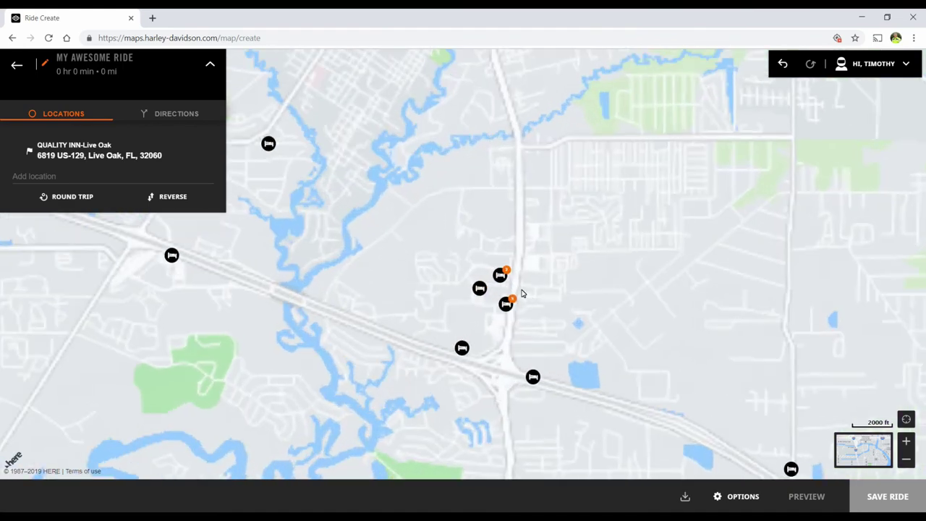
{"action": "left_click", "coordinate": [500, 276]}
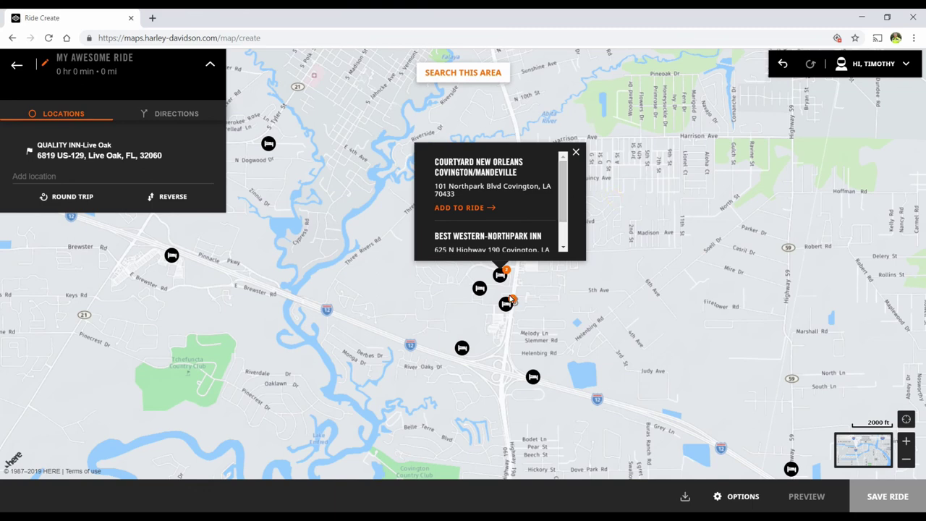
{"action": "left_click", "coordinate": [577, 152]}
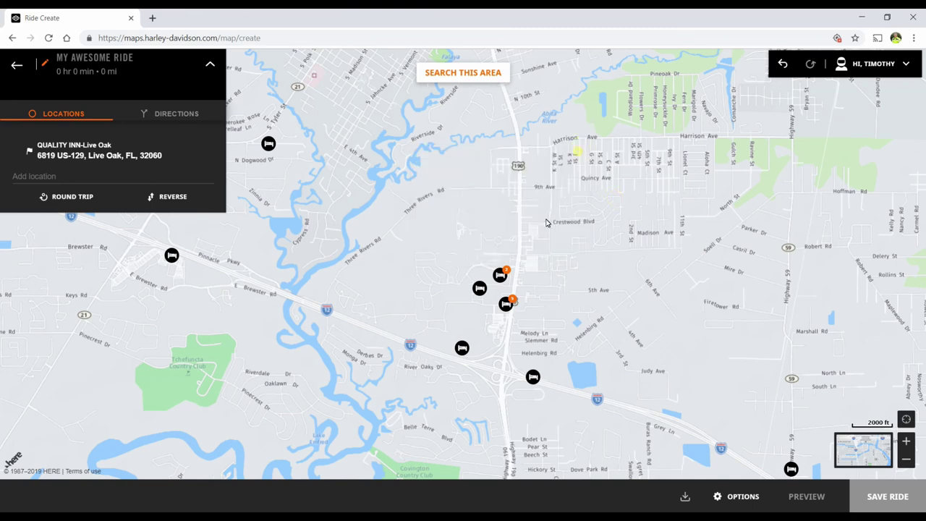
{"action": "left_click", "coordinate": [508, 305]}
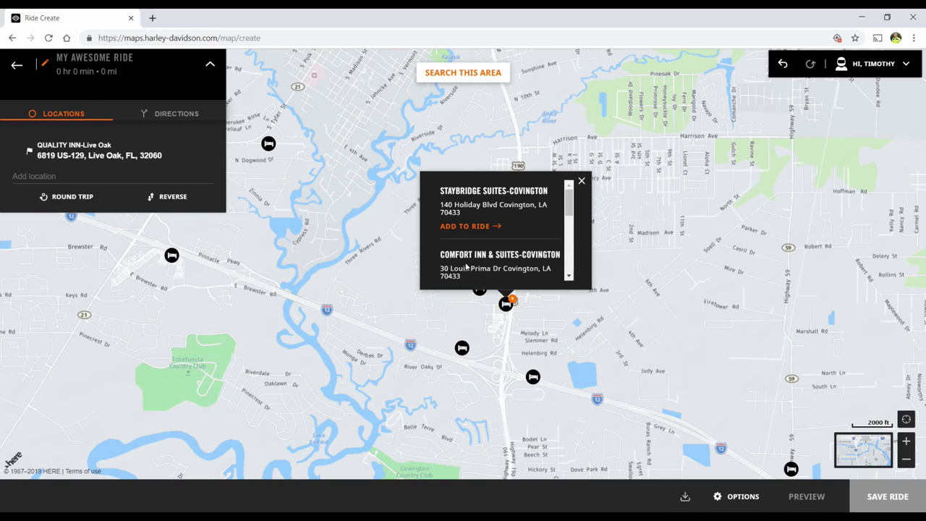
{"action": "scroll", "coordinate": [467, 267], "scroll_direction": "down", "scroll_amount": 1}
{"action": "left_click", "coordinate": [464, 234]}
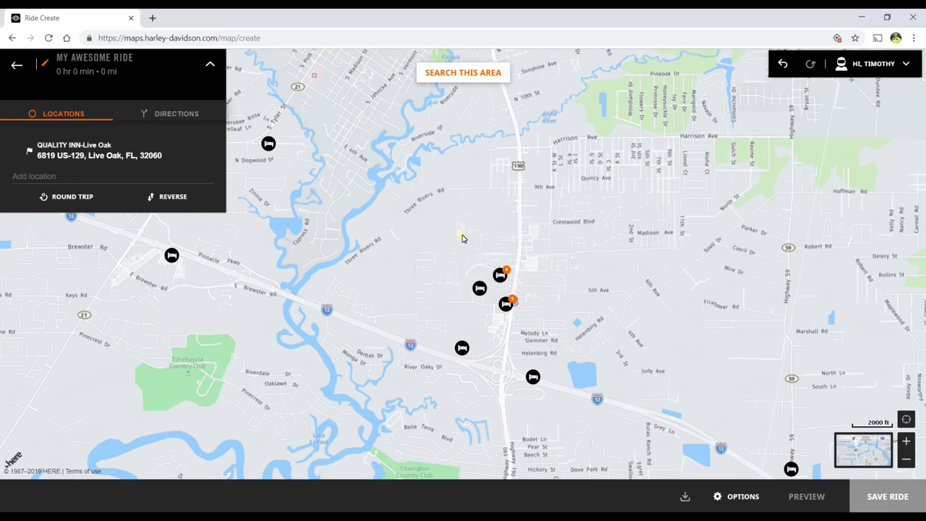